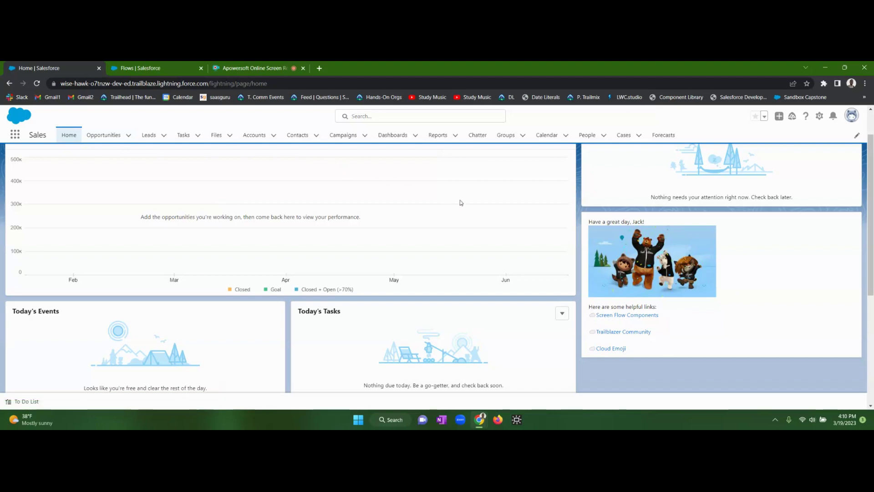
{"action": "left_click_drag", "start_coordinate": [644, 221], "coordinate": [635, 222]}
{"action": "left_click", "coordinate": [647, 223]}
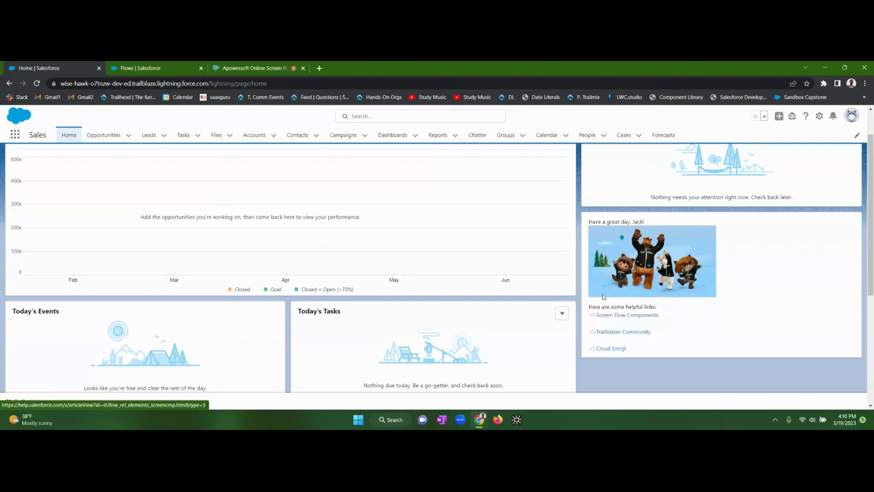
Duplicate the Salesforce Sales home page in a new browser tab and close the Flows tab.
{"action": "right_click", "coordinate": [45, 69]}
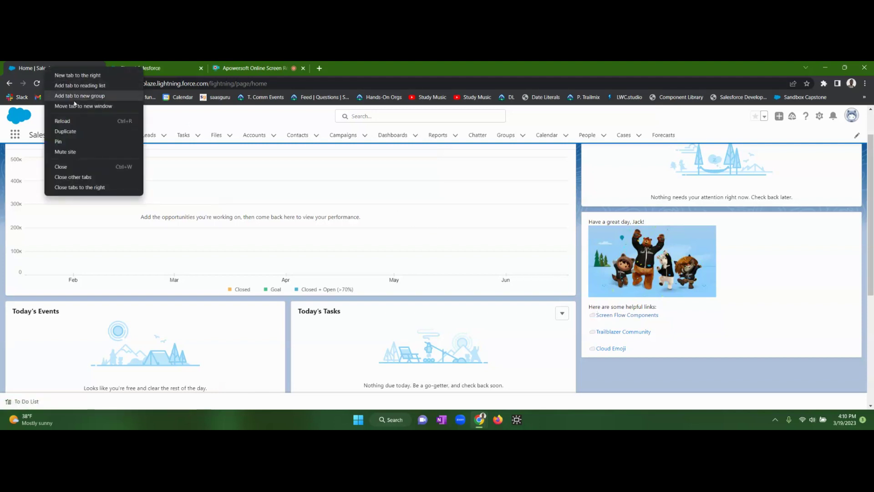
{"action": "left_click", "coordinate": [68, 132]}
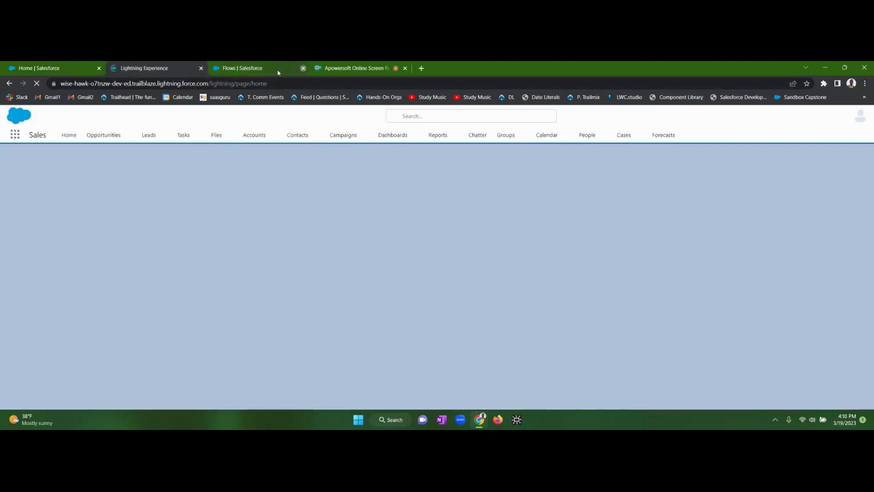
{"action": "left_click", "coordinate": [301, 68]}
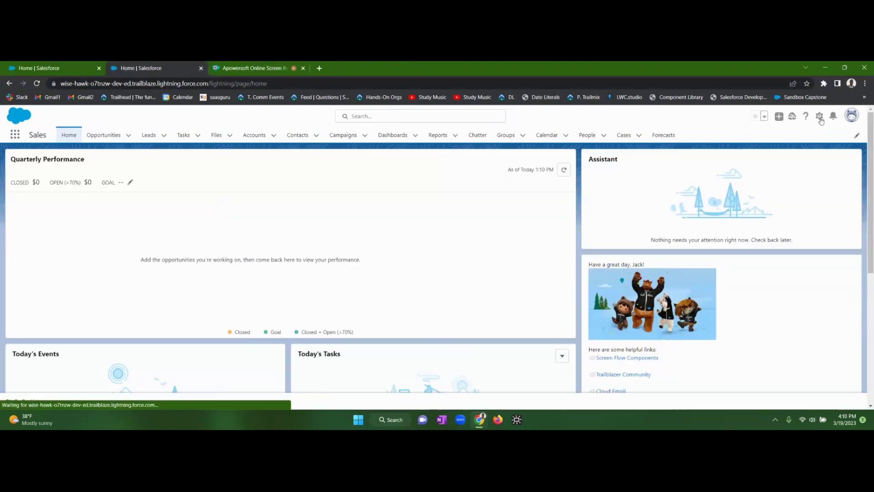
Find the Flows page in Setup, start a new flow from it, and close the leftover Flows tab.
{"action": "left_click", "coordinate": [820, 116]}
{"action": "left_click", "coordinate": [796, 144]}
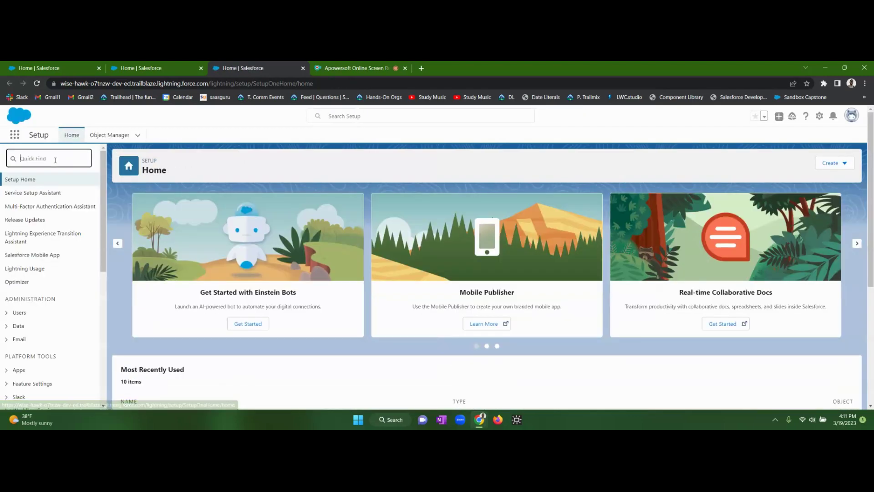
{"action": "type", "text": "flow"}
{"action": "left_click", "coordinate": [37, 194]}
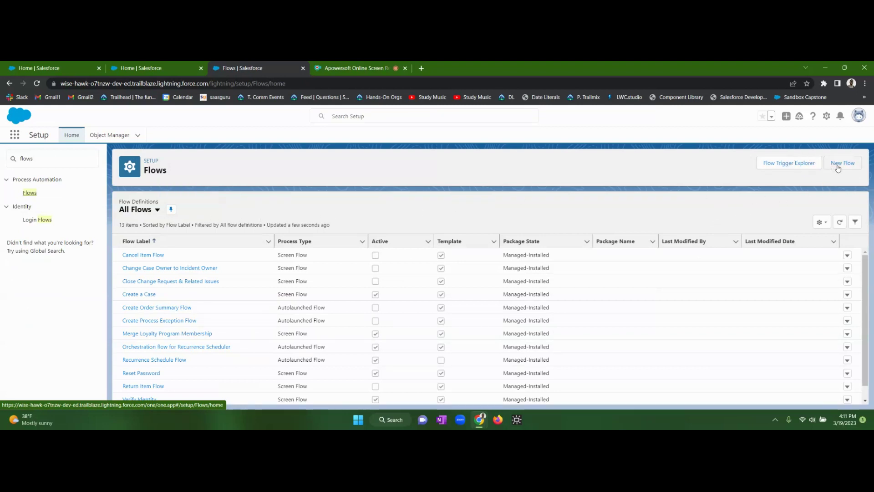
{"action": "left_click", "coordinate": [839, 164]}
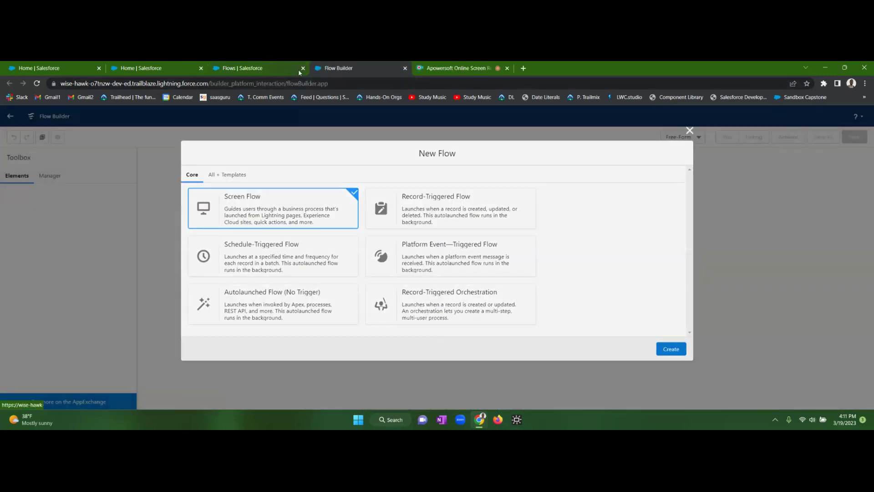
{"action": "left_click", "coordinate": [303, 68]}
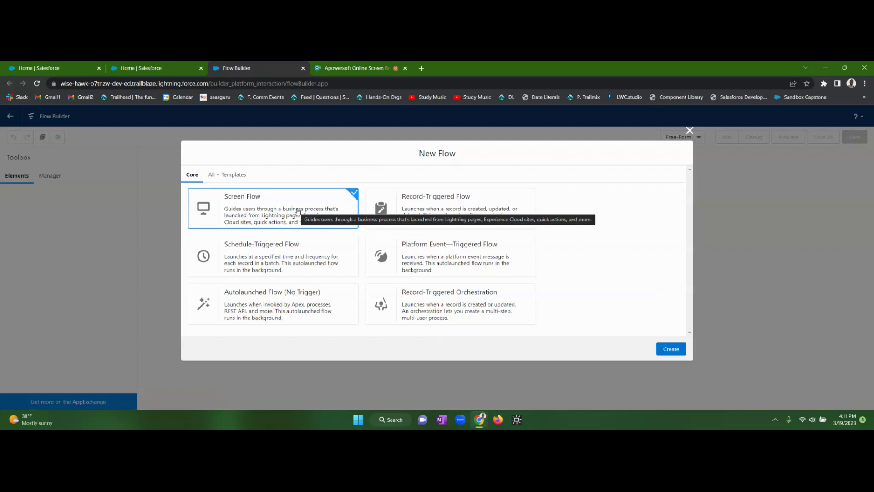
{"action": "left_click", "coordinate": [68, 69]}
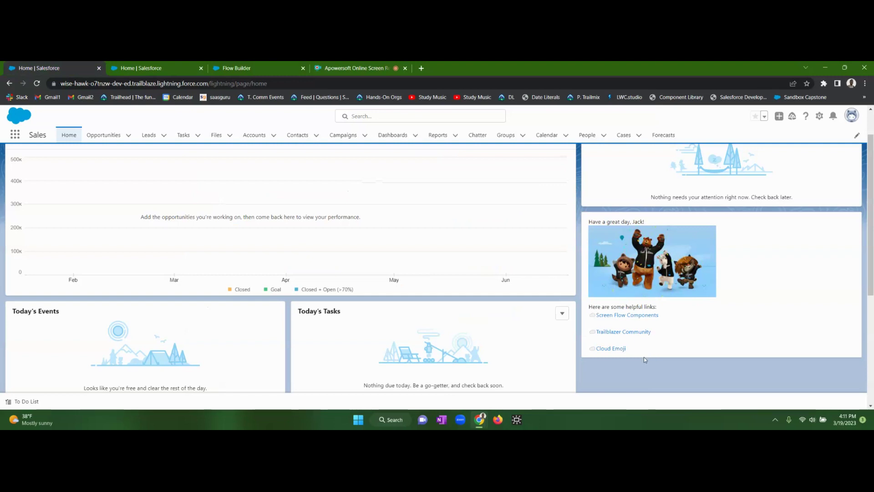
{"action": "left_click", "coordinate": [157, 69]}
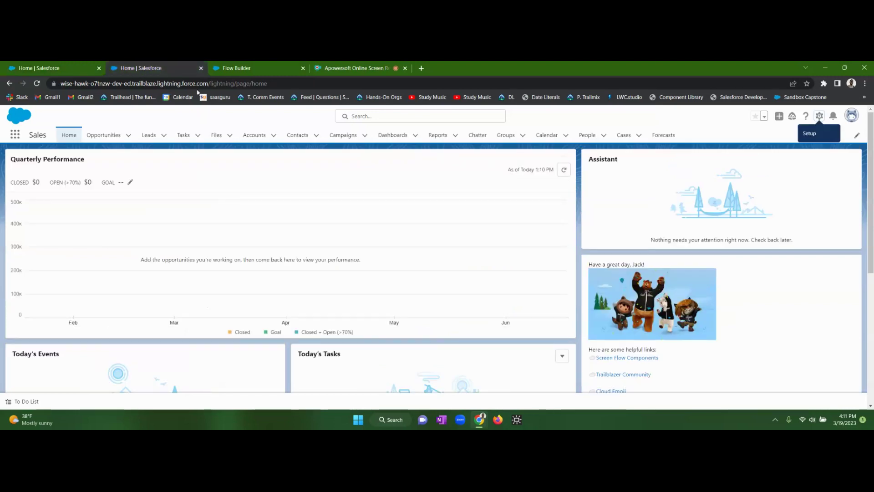
{"action": "left_click", "coordinate": [236, 69]}
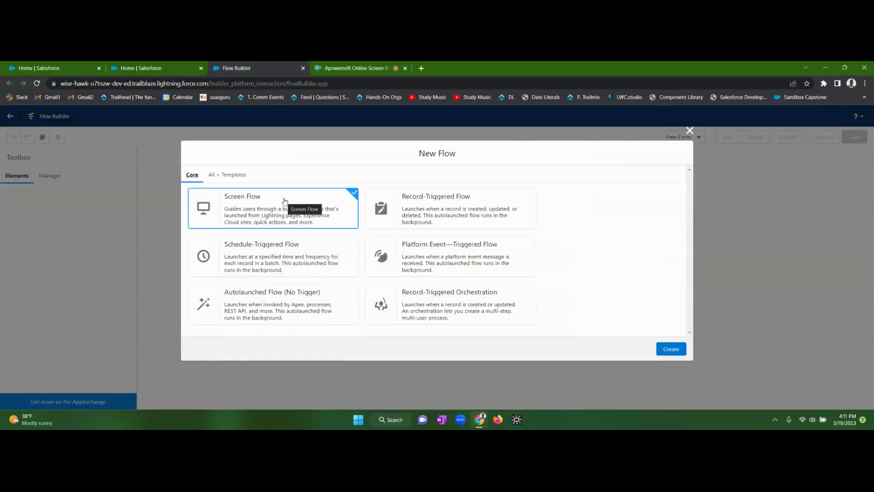
Create the new flow as a Screen Flow and switch its canvas to the Free-Form layout.
{"action": "left_click", "coordinate": [673, 350]}
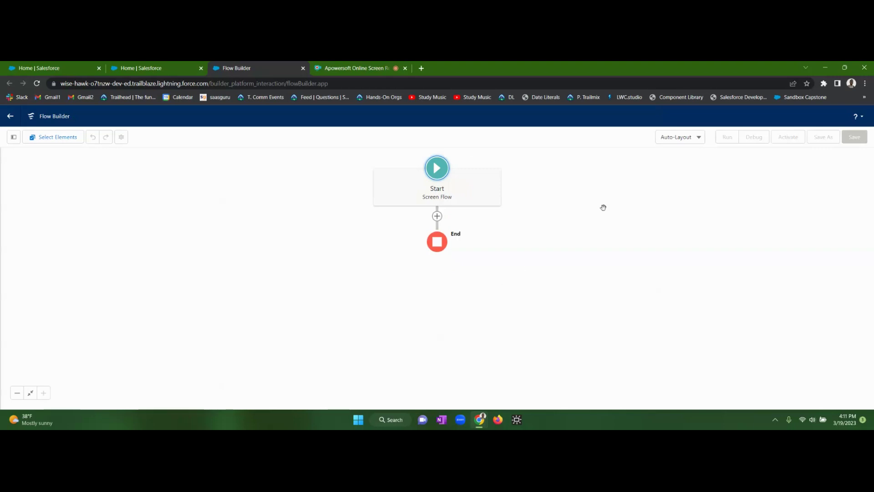
{"action": "left_click", "coordinate": [679, 138]}
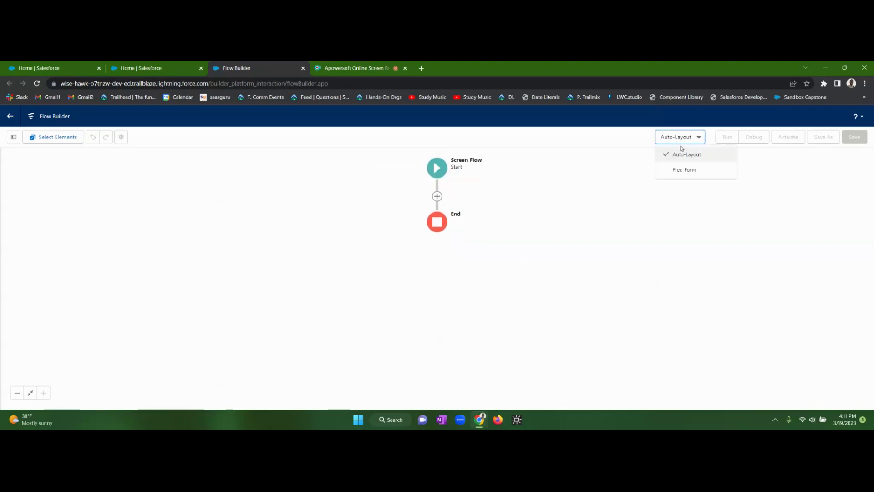
{"action": "left_click", "coordinate": [684, 170]}
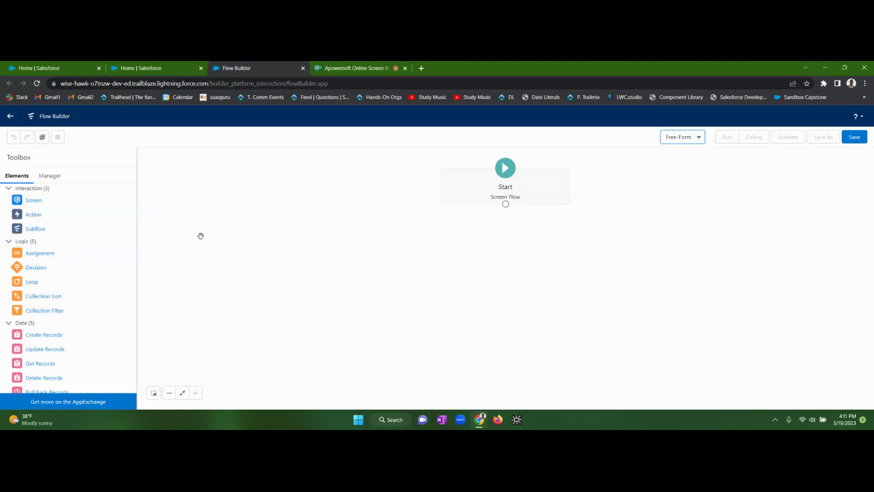
Add a Screen element to the flow canvas below the Start element and inspect its header and footer.
{"action": "left_click_drag", "start_coordinate": [33, 201], "coordinate": [516, 254]}
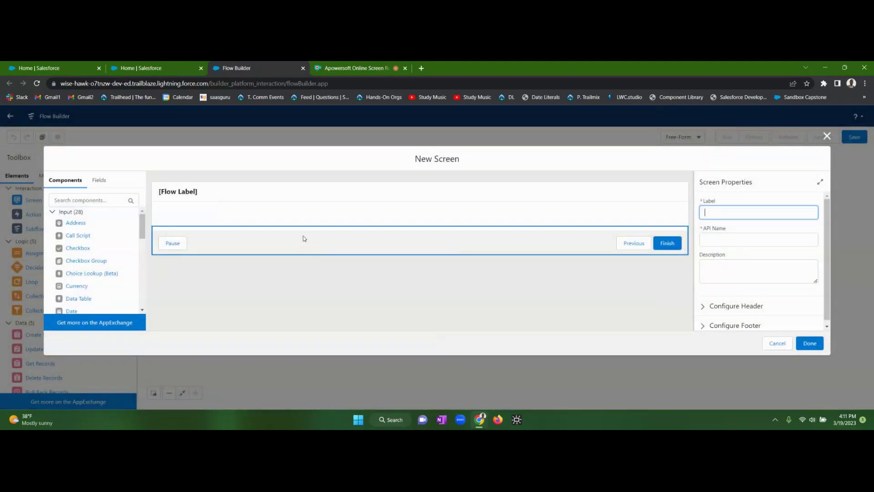
{"action": "left_click", "coordinate": [220, 200]}
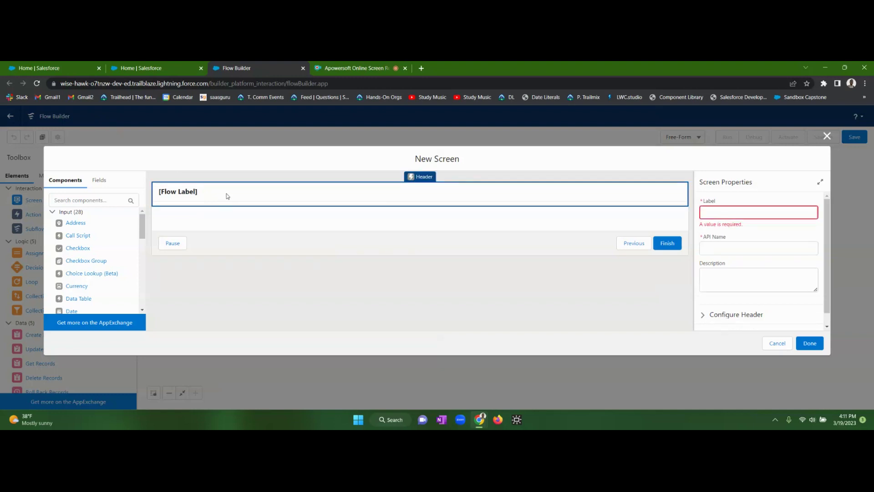
{"action": "left_click", "coordinate": [251, 253]}
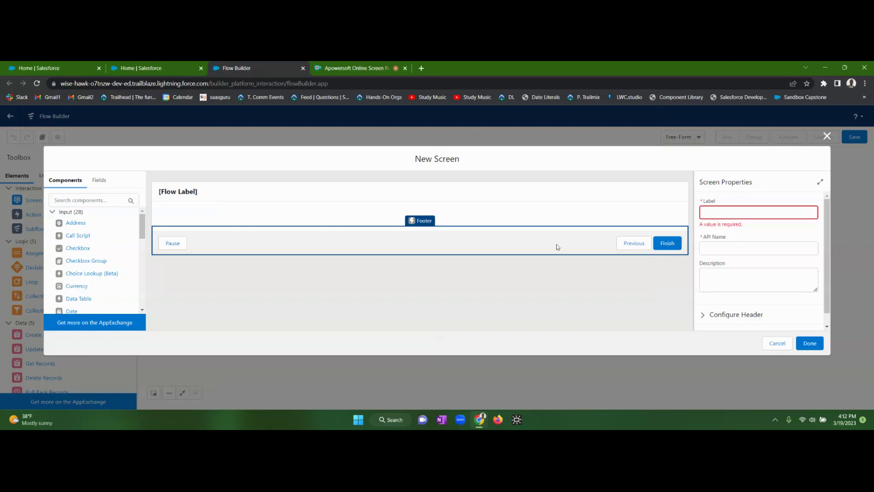
Turn off both the footer and the header of the new screen in its properties.
{"action": "scroll", "coordinate": [745, 266], "scroll_direction": "down", "scroll_amount": 1}
{"action": "left_click", "coordinate": [747, 324]}
{"action": "scroll", "coordinate": [752, 313], "scroll_direction": "down", "scroll_amount": 1}
{"action": "left_click", "coordinate": [703, 253]}
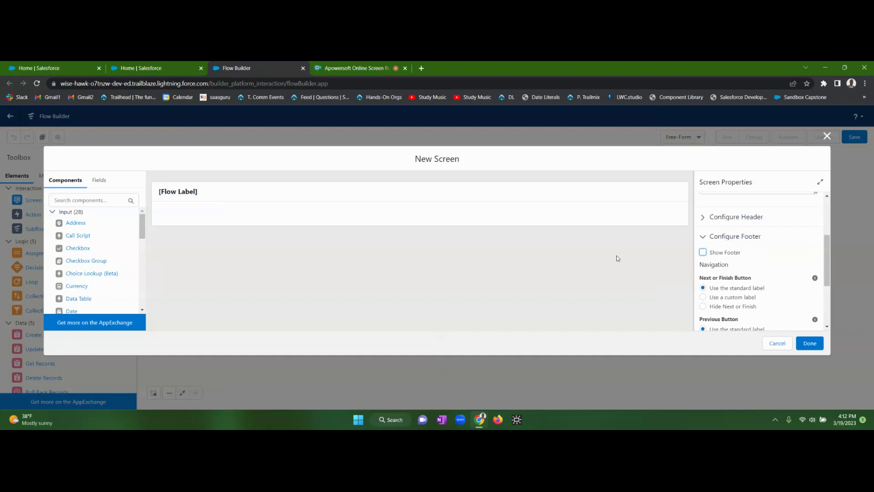
{"action": "left_click", "coordinate": [724, 221]}
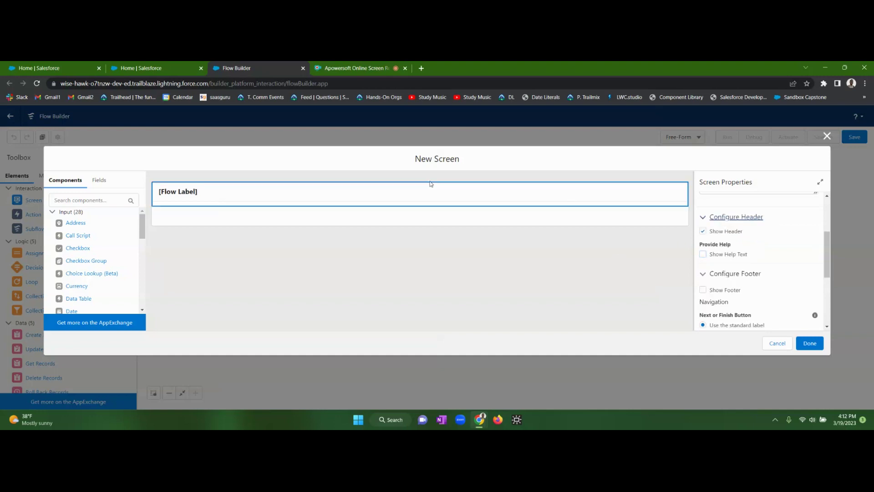
{"action": "left_click", "coordinate": [704, 231]}
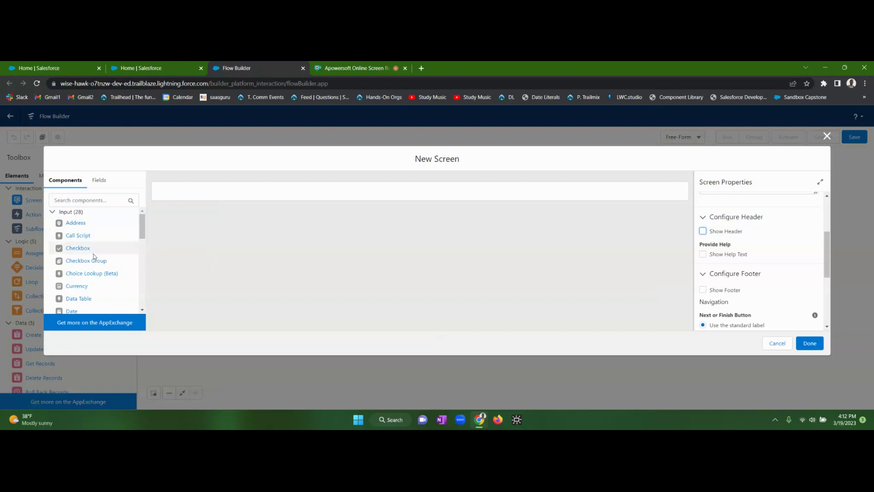
Add a Display Text component to the empty screen.
{"action": "scroll", "coordinate": [92, 252], "scroll_direction": "down", "scroll_amount": 6}
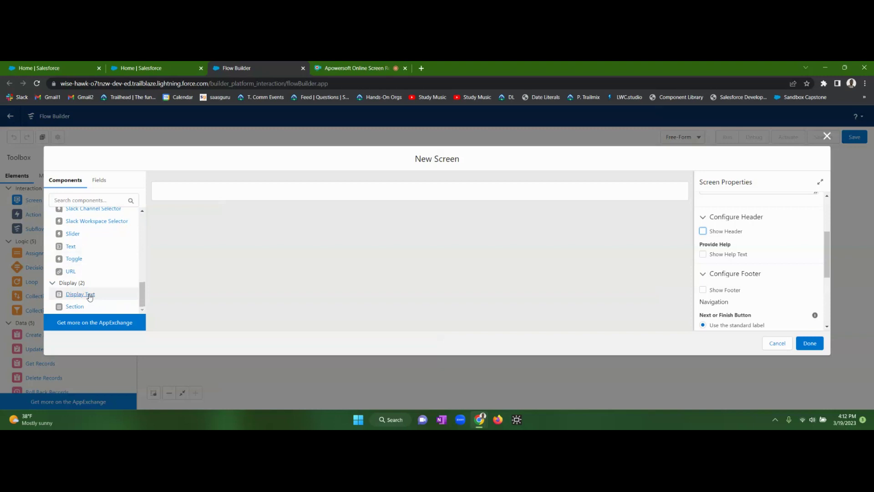
{"action": "left_click_drag", "start_coordinate": [88, 295], "coordinate": [239, 196]}
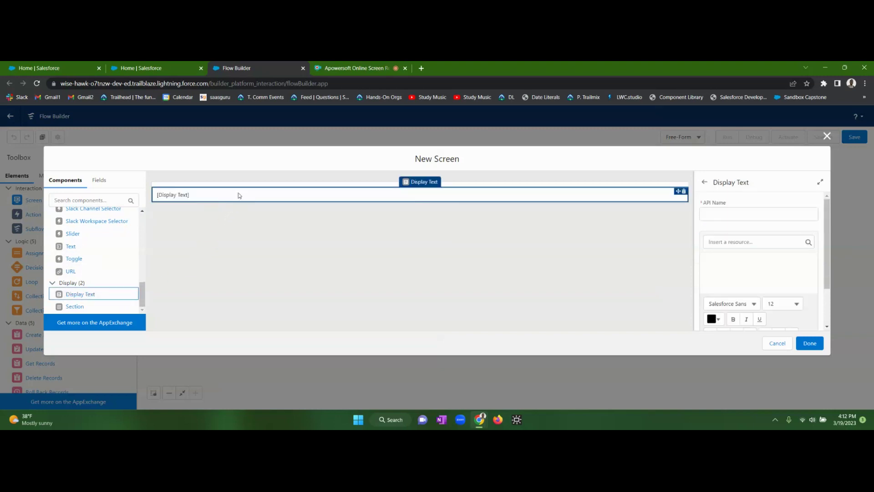
Open the Screen Flow Components help link from the home page and read the Display Text article, including its attribute descriptions.
{"action": "left_click", "coordinate": [54, 70]}
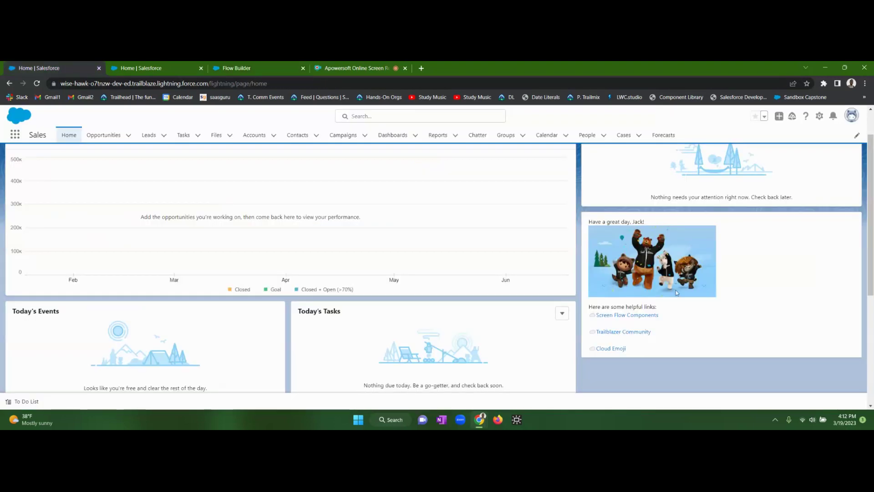
{"action": "left_click", "coordinate": [629, 317]}
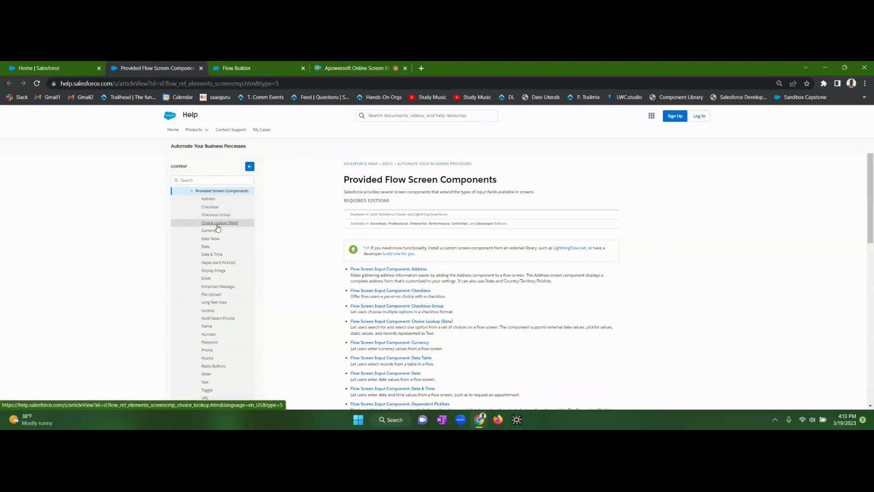
{"action": "scroll", "coordinate": [228, 232], "scroll_direction": "down", "scroll_amount": 1}
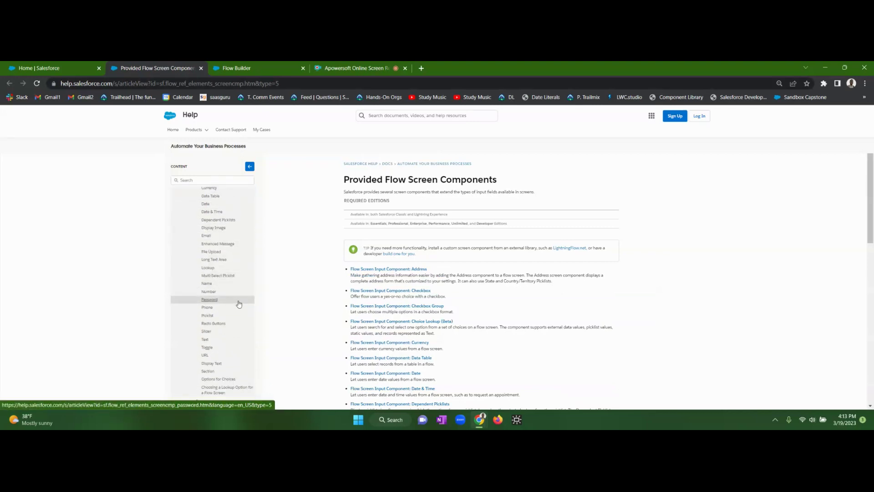
{"action": "left_click", "coordinate": [212, 365]}
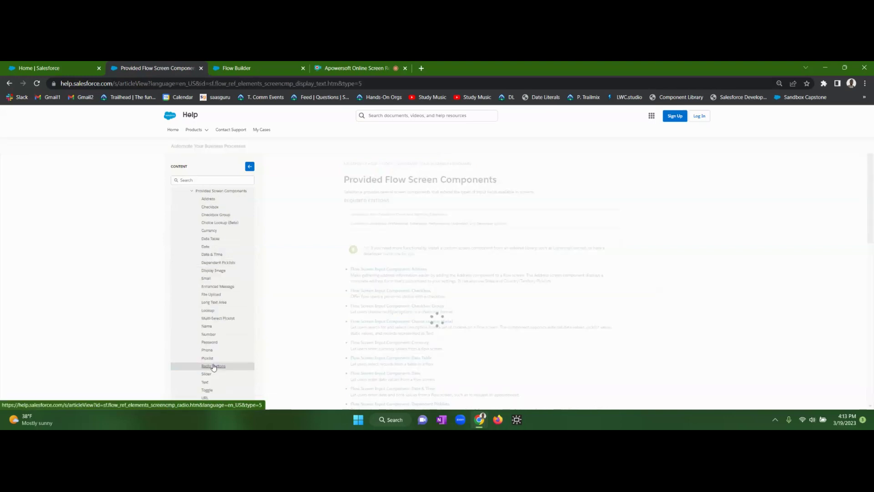
{"action": "left_click_drag", "start_coordinate": [343, 192], "coordinate": [420, 195]}
{"action": "left_click", "coordinate": [419, 196]}
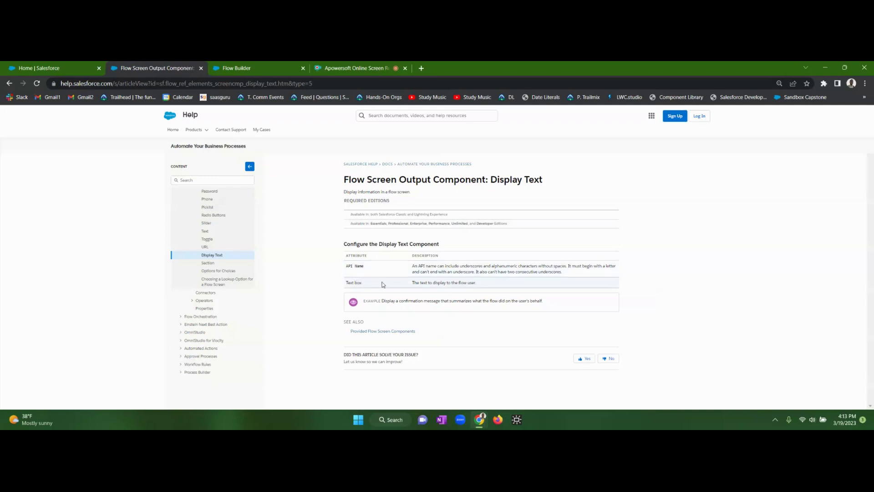
{"action": "left_click_drag", "start_coordinate": [412, 282], "coordinate": [479, 285]}
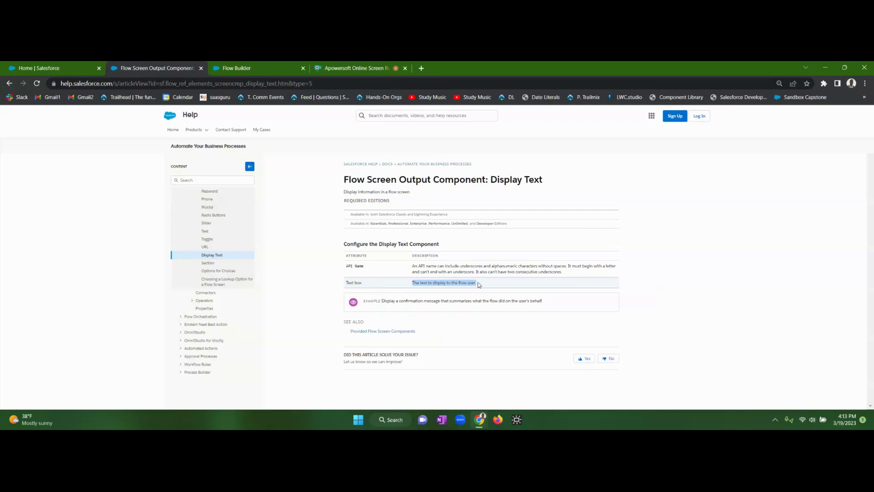
Return to Flow Builder and set the Display Text component's API name to Example_message.
{"action": "left_click", "coordinate": [270, 69]}
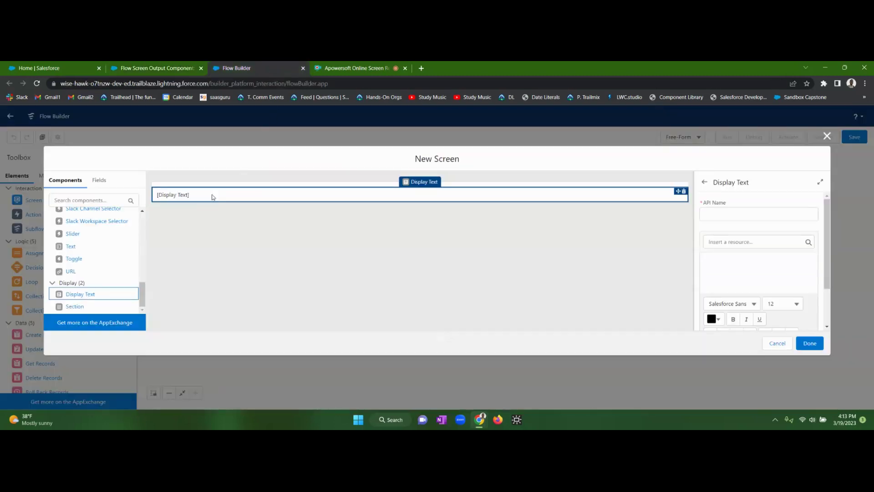
{"action": "left_click", "coordinate": [724, 212]}
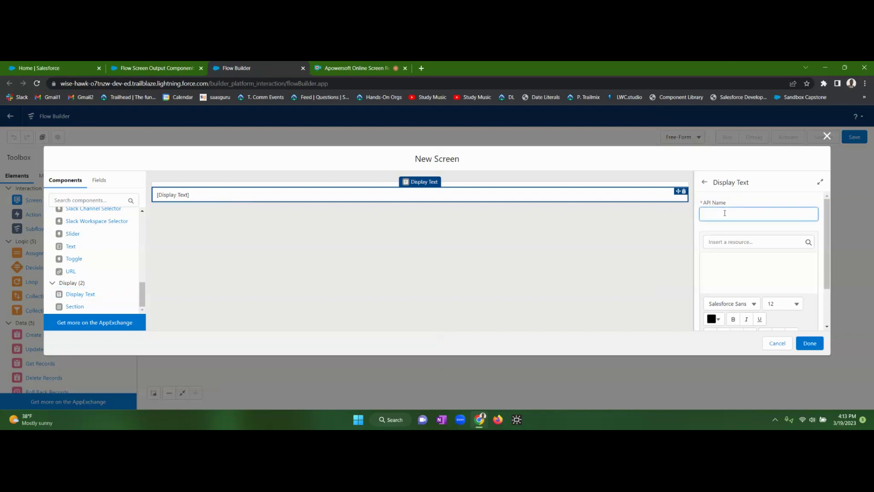
{"action": "key", "text": "Caps_Lock"}
{"action": "type", "text": "E"}
{"action": "key", "text": "Caps_Lock"}
{"action": "type", "text": "xample"}
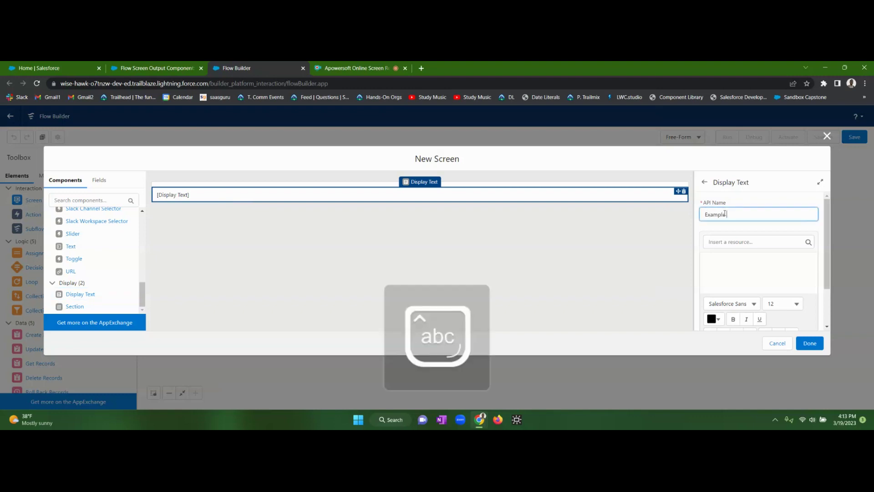
{"action": "type", "text": "_messa"}
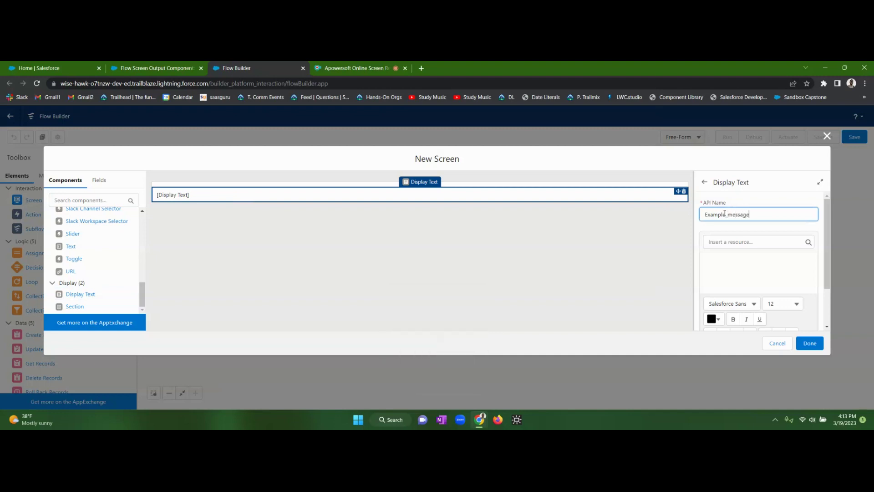
{"action": "type", "text": "ge"}
Enter "Have a great day," as the text of the Display Text component.
{"action": "left_click", "coordinate": [742, 260]}
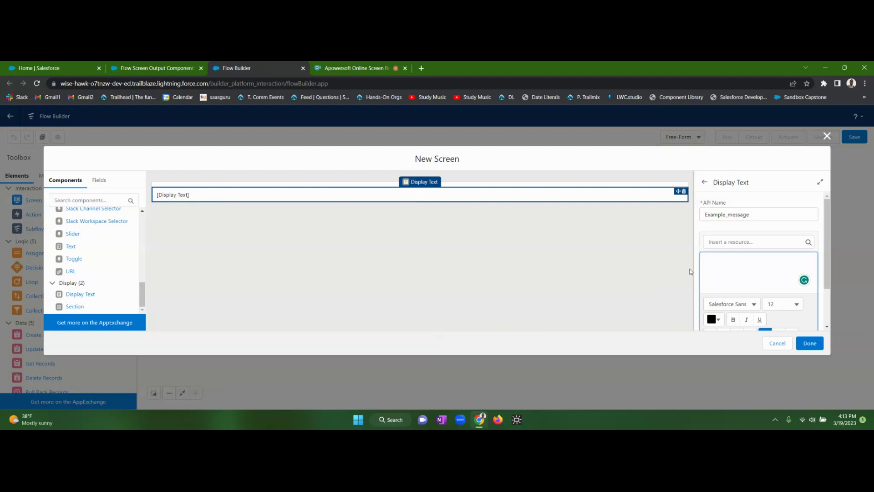
{"action": "key", "text": "Caps_Lock"}
{"action": "type", "text": "H"}
{"action": "key", "text": "Caps_Lock"}
{"action": "type", "text": "ave a g"}
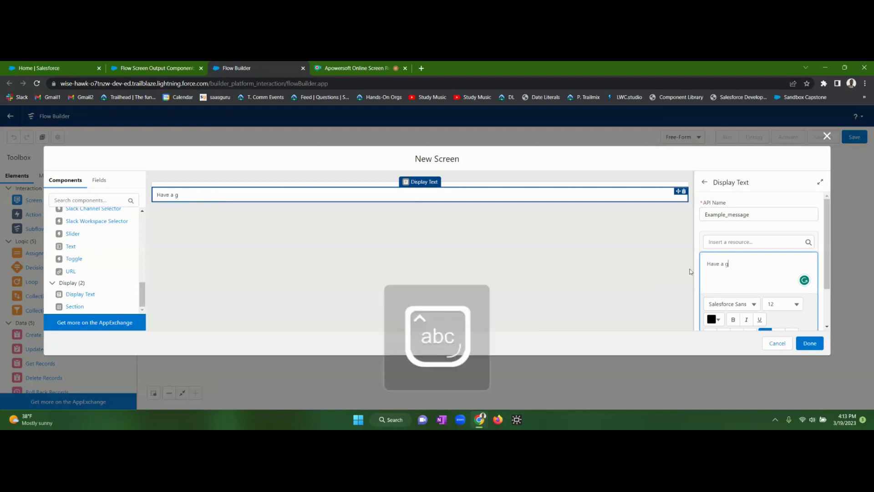
{"action": "type", "text": "reat day."}
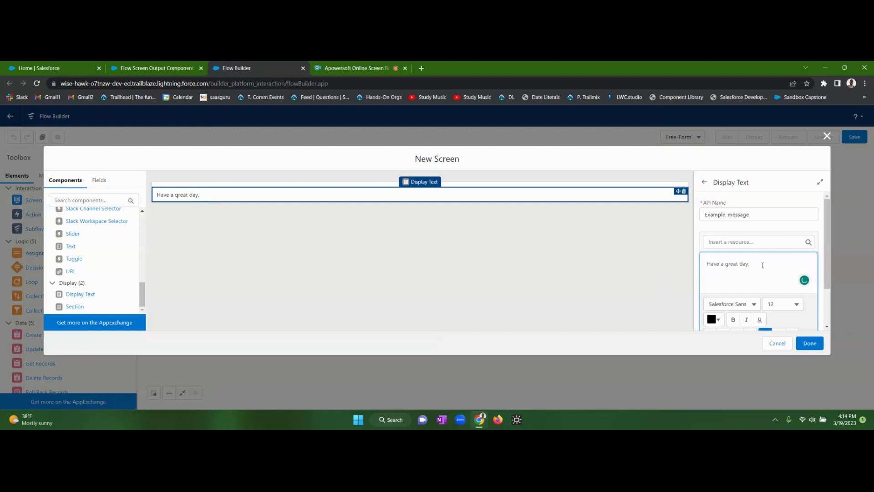
Insert the {!$User.FirstName} resource after the greeting, end it with an exclamation mark, and start a new line.
{"action": "left_click", "coordinate": [751, 243]}
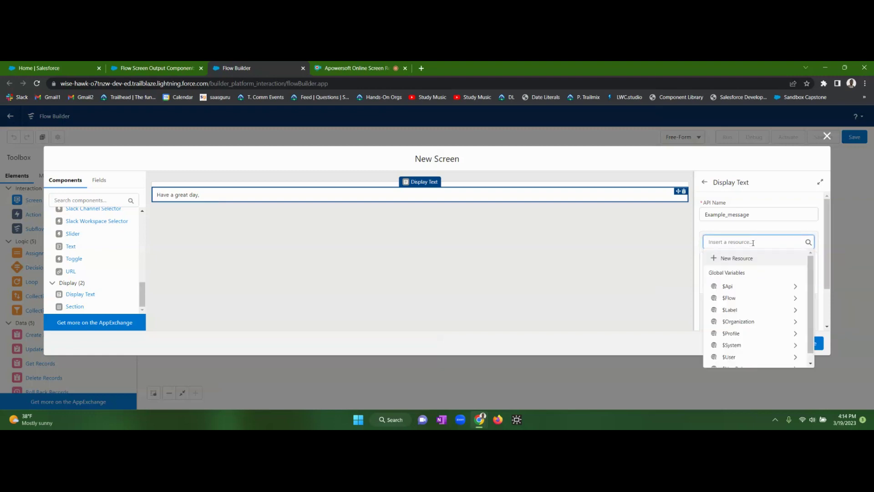
{"action": "left_click", "coordinate": [742, 349]}
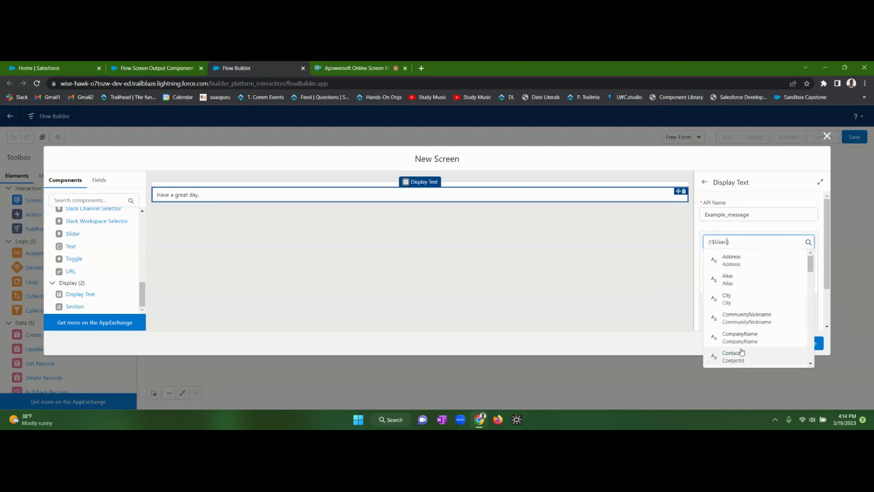
{"action": "scroll", "coordinate": [751, 282], "scroll_direction": "down", "scroll_amount": 5}
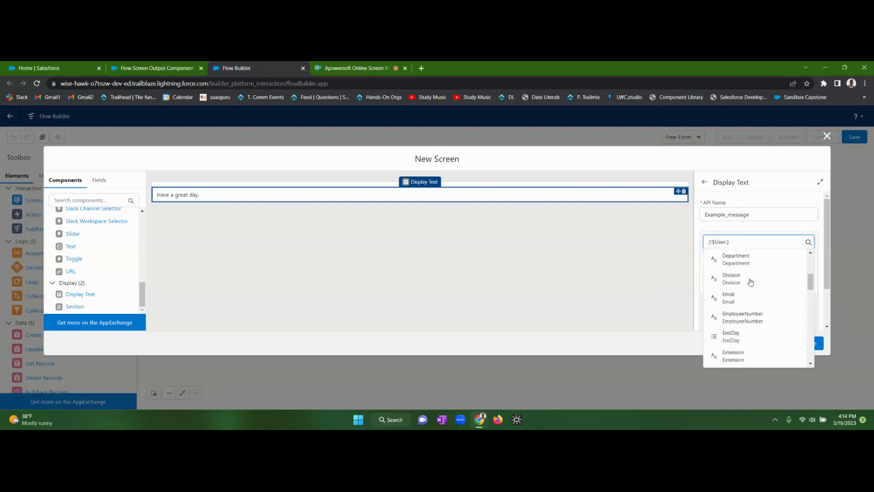
{"action": "scroll", "coordinate": [750, 284], "scroll_direction": "up", "scroll_amount": 1}
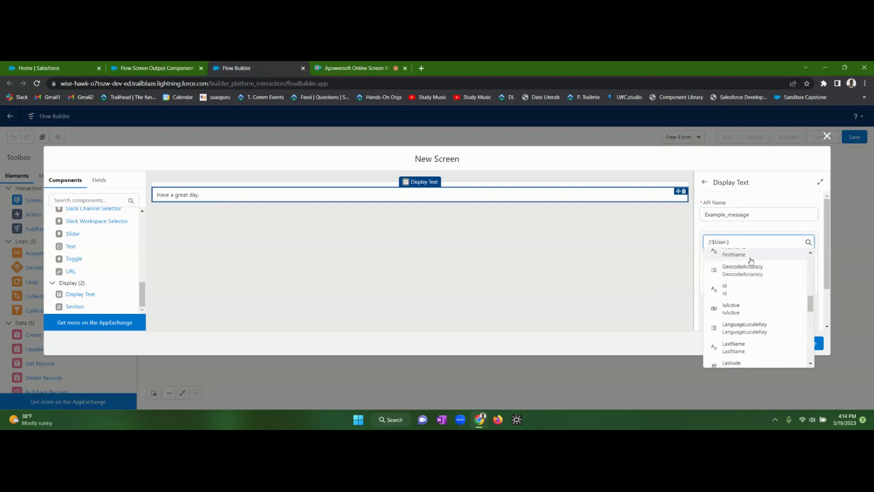
{"action": "left_click", "coordinate": [752, 292]}
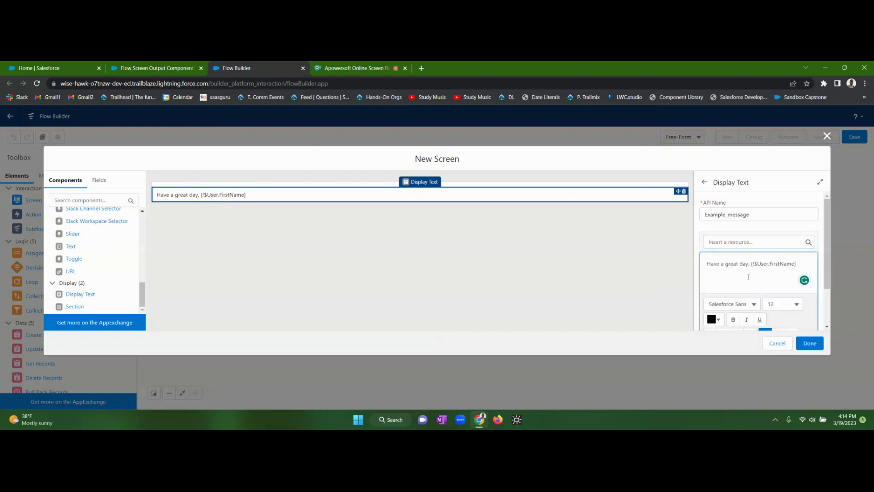
{"action": "left_click", "coordinate": [805, 280]}
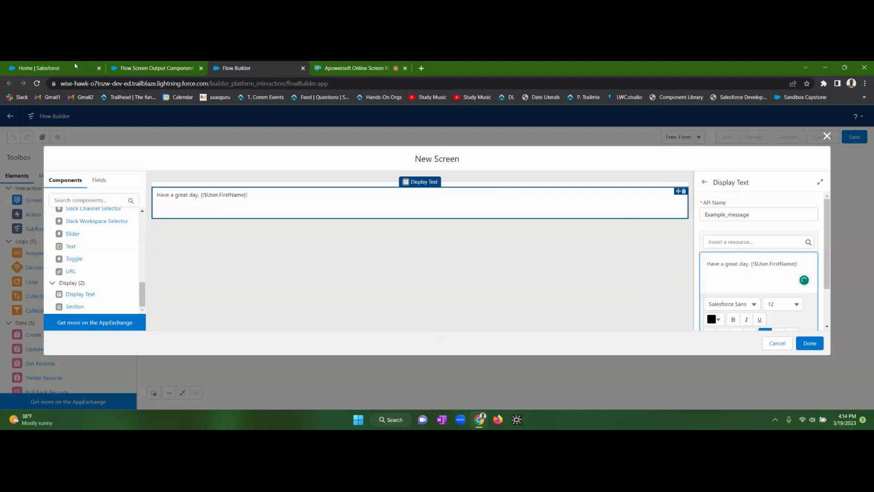
Check the message on the Sales home page, then search Google Images for "salesforce happy" in a new browser tab.
{"action": "left_click", "coordinate": [53, 65]}
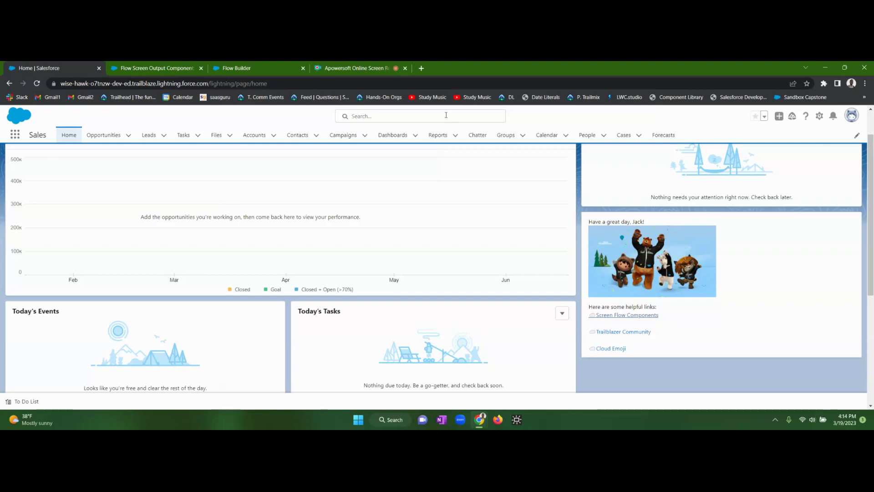
{"action": "left_click", "coordinate": [421, 68]}
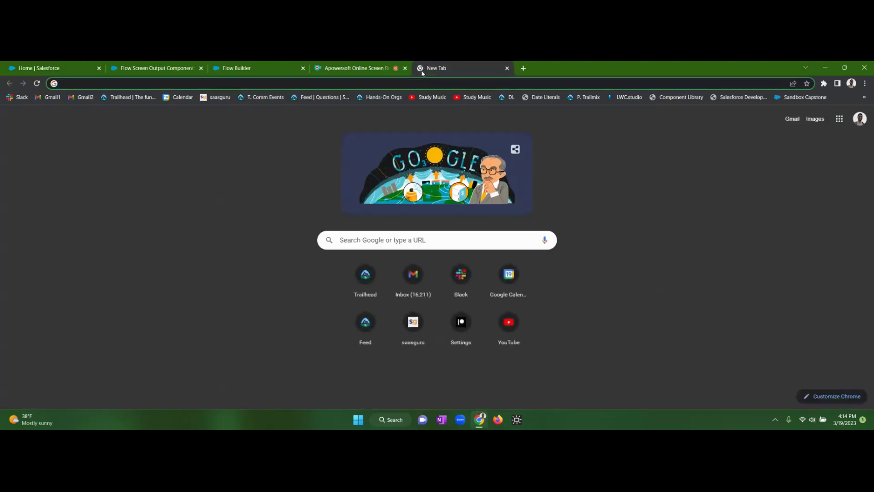
{"action": "type", "text": "salesforce happy"}
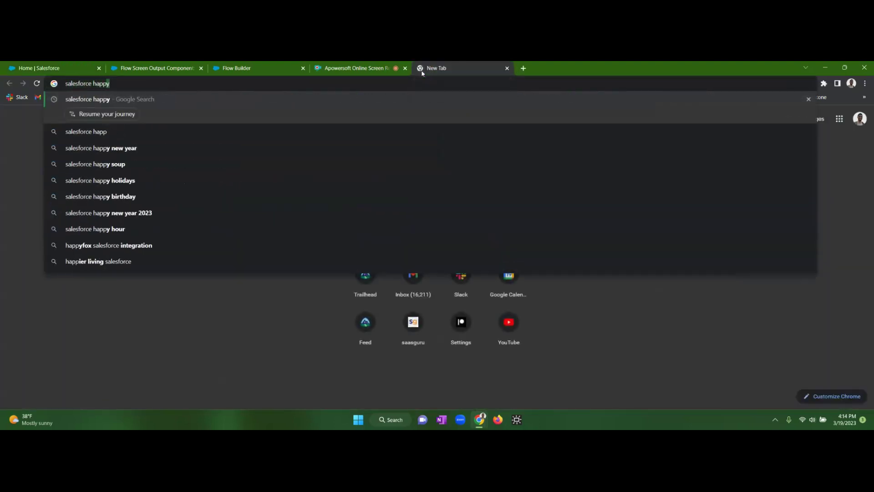
{"action": "key", "text": "Return"}
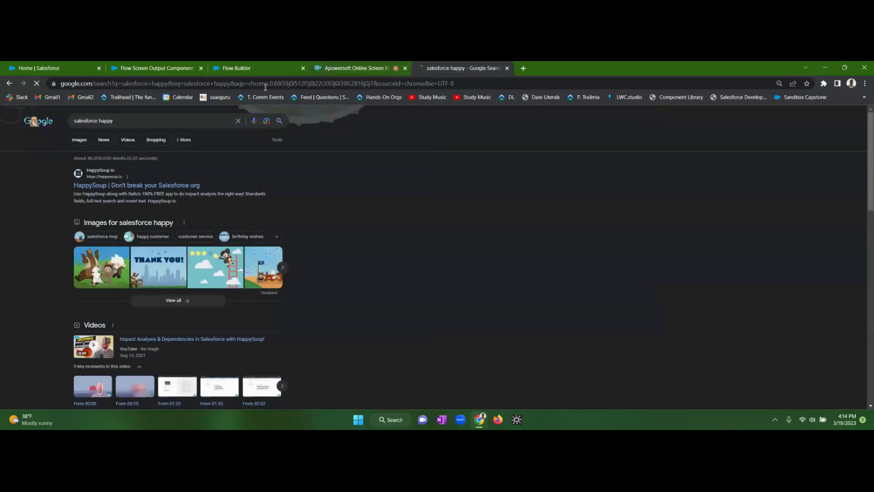
{"action": "left_click", "coordinate": [82, 140]}
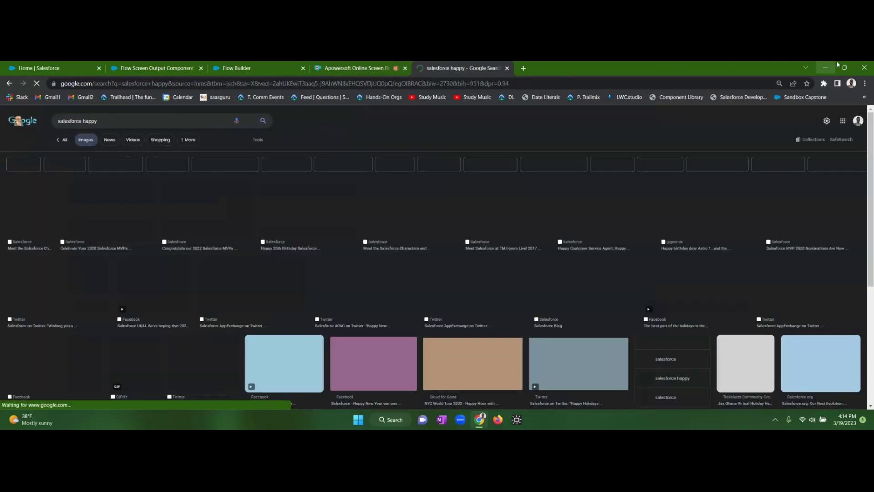
Shrink the browser to half the screen, save the picture of the four cheering Salesforce characters to the desktop, and maximize the browser again.
{"action": "left_click", "coordinate": [844, 67]}
{"action": "left_click_drag", "start_coordinate": [534, 141], "coordinate": [1, 135]}
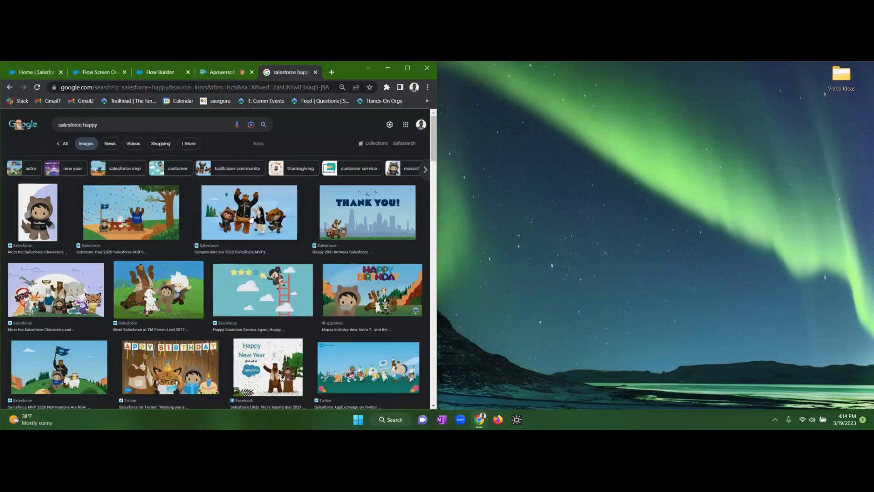
{"action": "left_click_drag", "start_coordinate": [248, 216], "coordinate": [819, 176]}
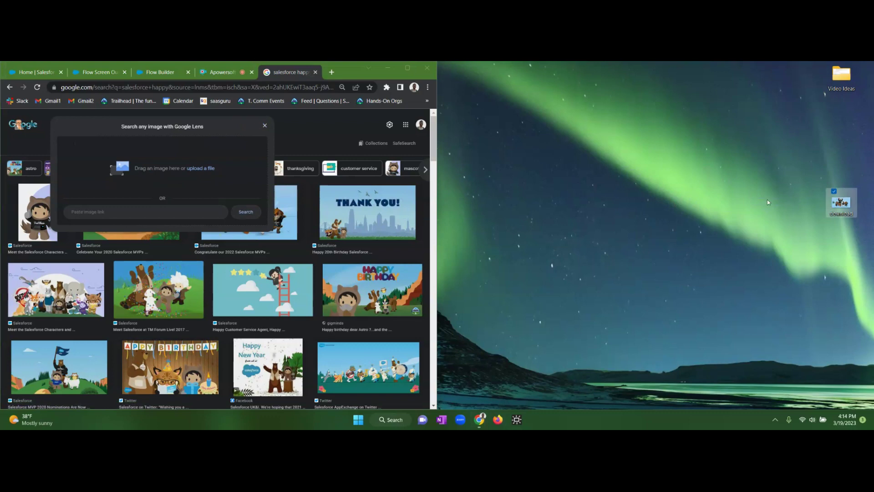
{"action": "left_click", "coordinate": [511, 144]}
{"action": "left_click", "coordinate": [408, 69]}
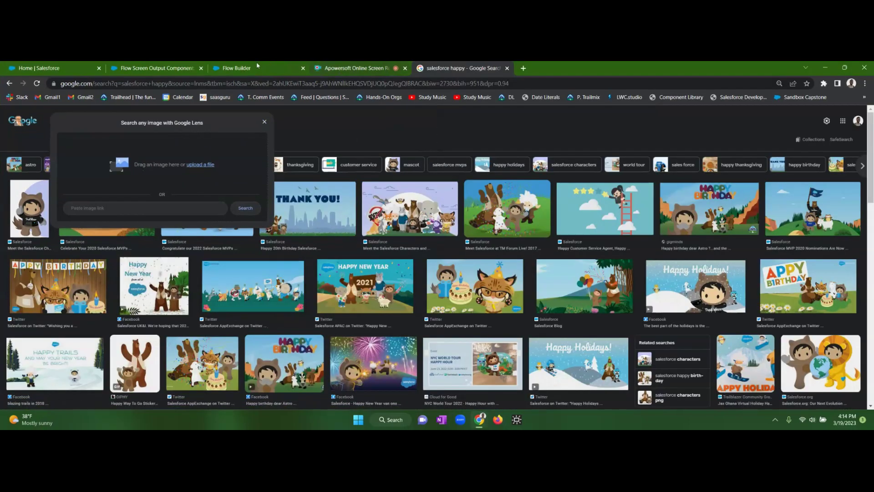
Return to Flow Builder and insert the saved picture from the desktop below the greeting, followed by a new line.
{"action": "left_click", "coordinate": [250, 67]}
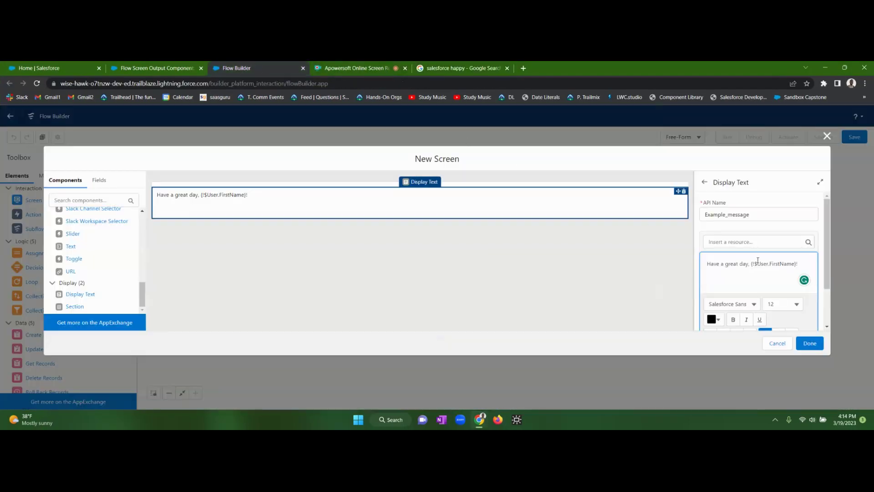
{"action": "scroll", "coordinate": [758, 261], "scroll_direction": "down", "scroll_amount": 1}
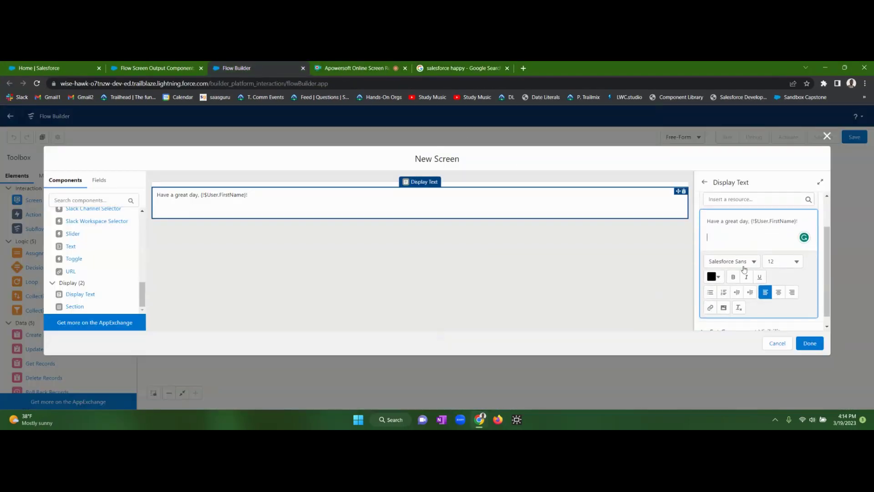
{"action": "left_click", "coordinate": [723, 311]}
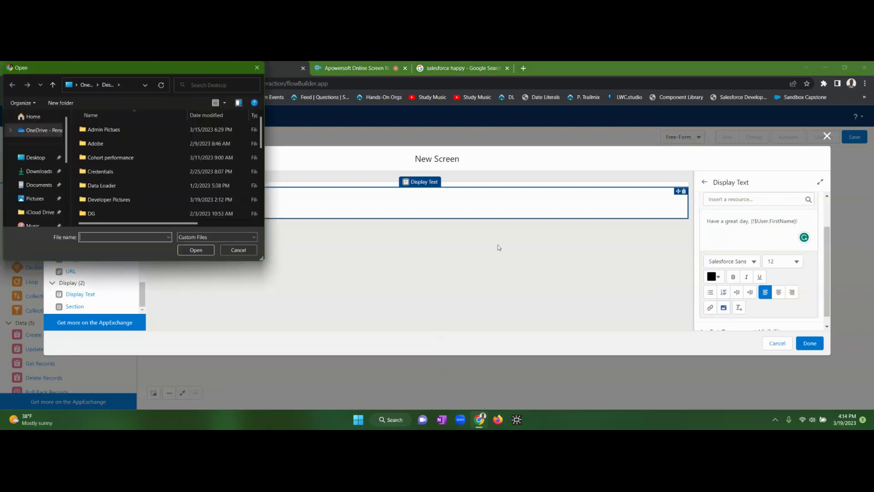
{"action": "left_click", "coordinate": [214, 238]}
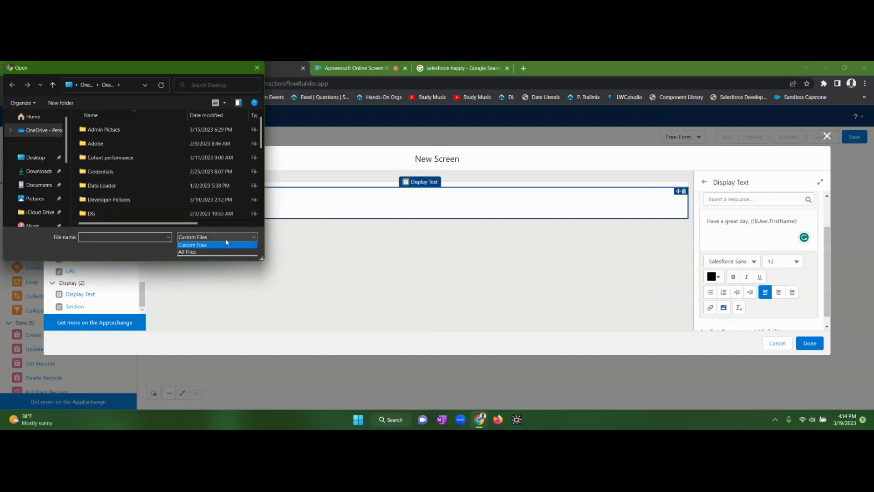
{"action": "left_click", "coordinate": [212, 251]}
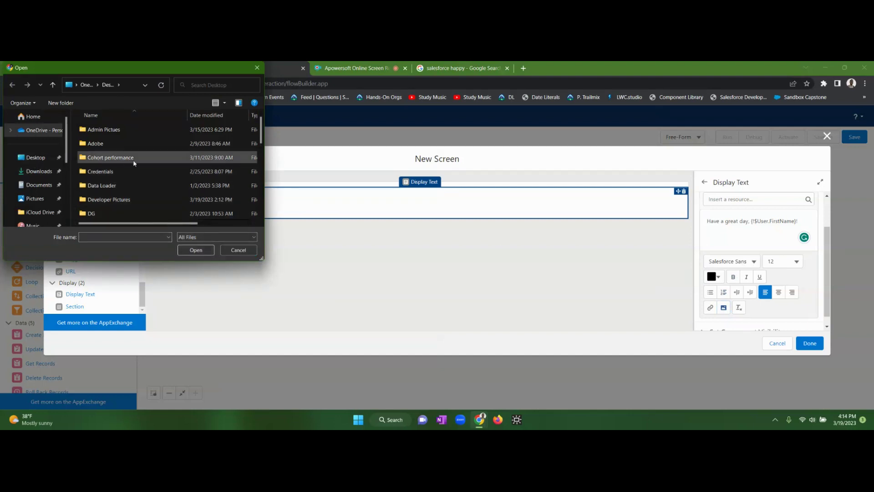
{"action": "scroll", "coordinate": [136, 160], "scroll_direction": "down", "scroll_amount": 7}
{"action": "scroll", "coordinate": [137, 167], "scroll_direction": "down", "scroll_amount": 1}
{"action": "left_click", "coordinate": [116, 158]}
{"action": "left_click", "coordinate": [195, 250]}
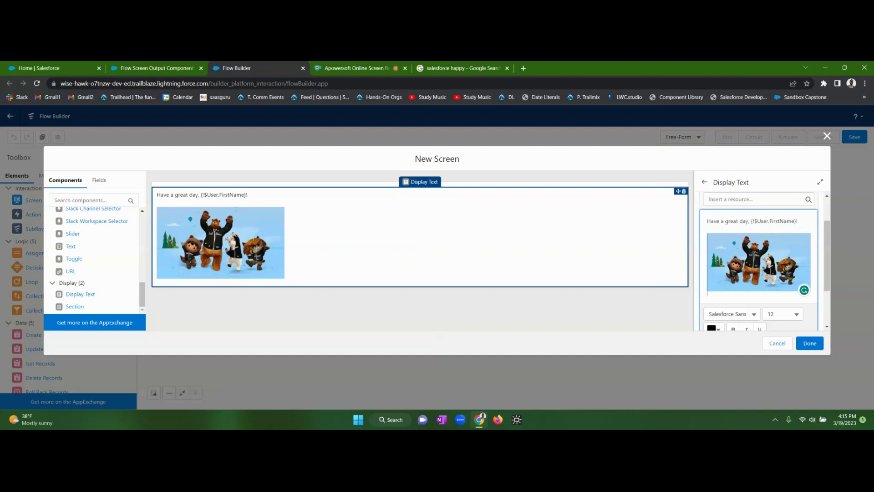
{"action": "key", "text": "Return"}
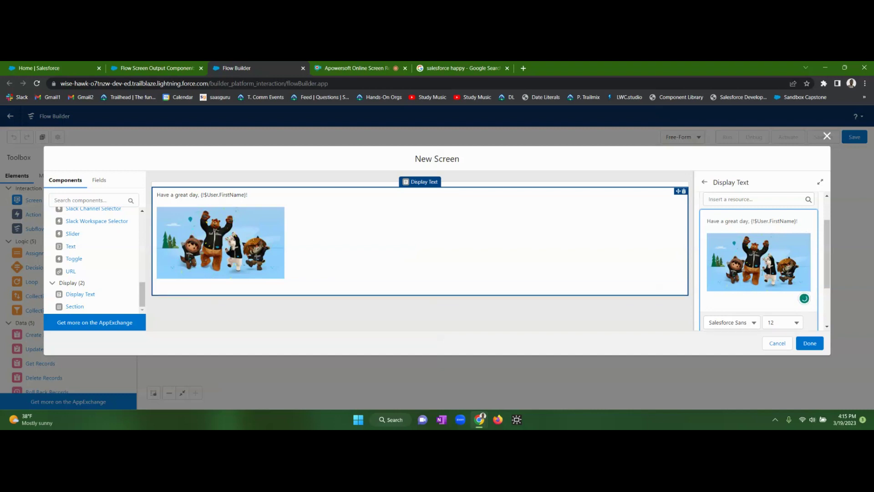
Check the helpful links on the home page, copy the Display Text help article's web address, and return to Flow Builder.
{"action": "left_click", "coordinate": [38, 66]}
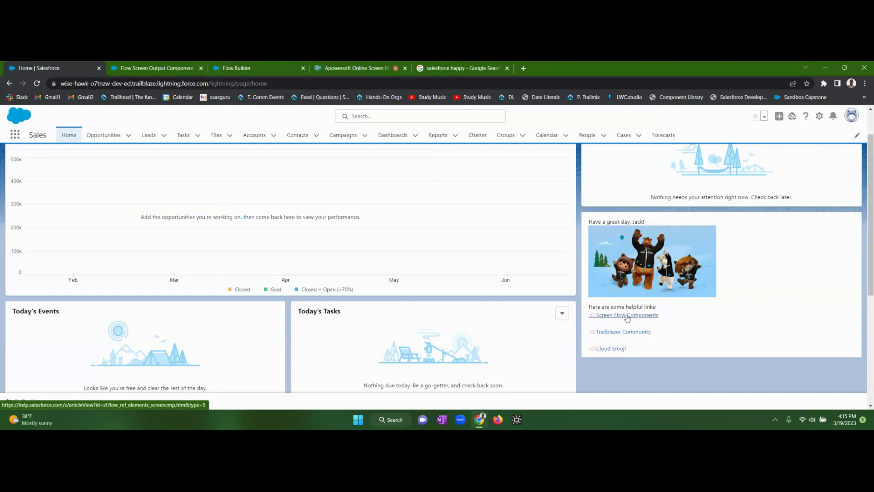
{"action": "left_click", "coordinate": [148, 69]}
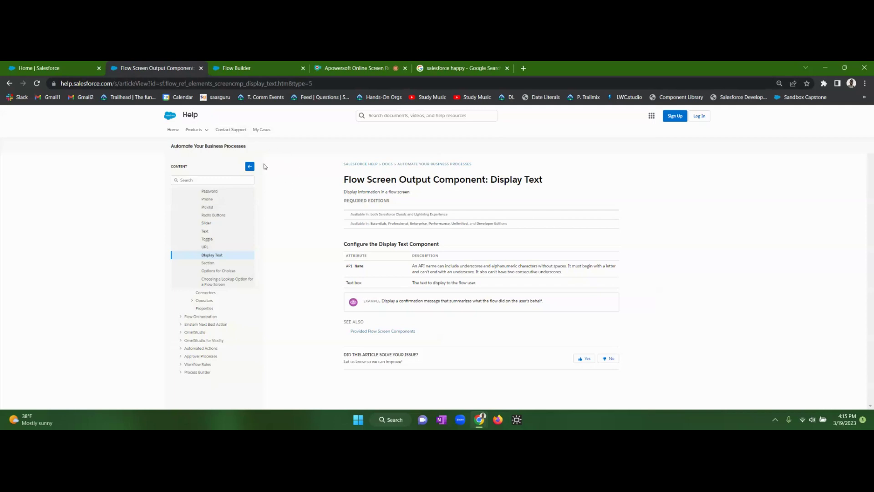
{"action": "left_click", "coordinate": [167, 86]}
{"action": "key", "text": "ctrl+c"}
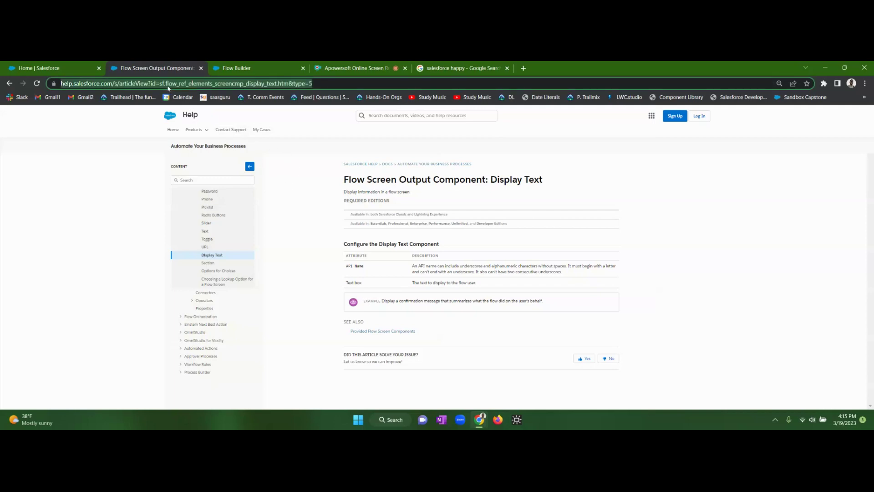
{"action": "key", "text": "BackSpace"}
{"action": "left_click", "coordinate": [245, 68]}
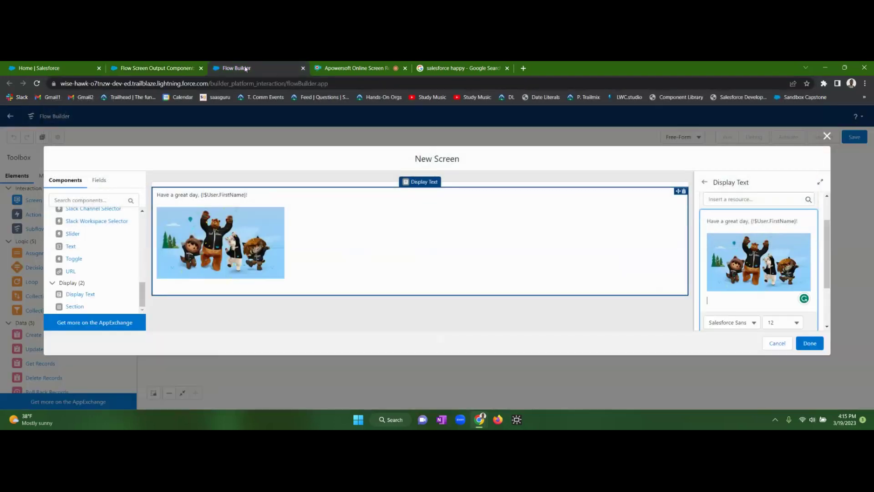
{"action": "left_click", "coordinate": [166, 69]}
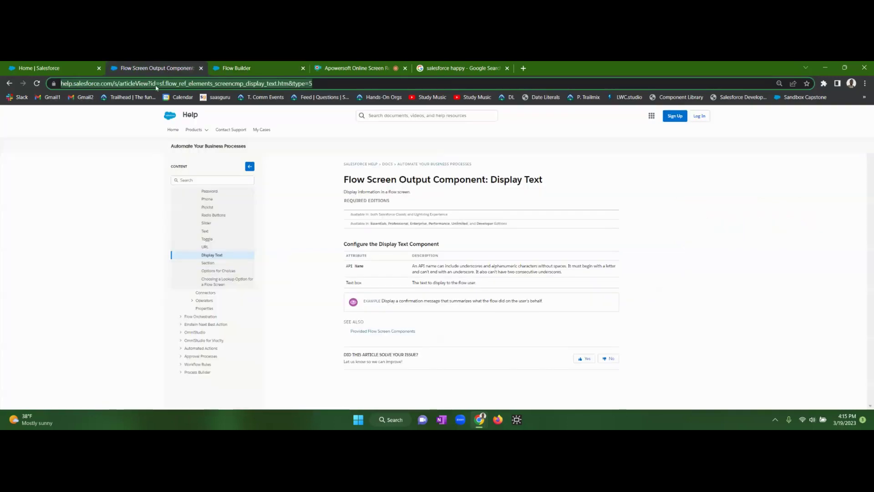
{"action": "key", "text": "BackSpace"}
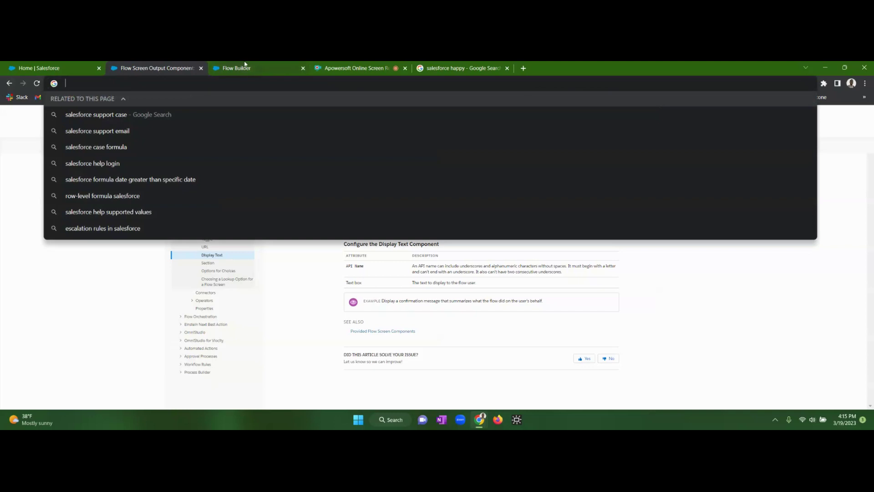
{"action": "left_click", "coordinate": [236, 67]}
Add a link below the picture with the title "Salesforce Components" and the copied help article address as its URL.
{"action": "scroll", "coordinate": [744, 301], "scroll_direction": "down", "scroll_amount": 2}
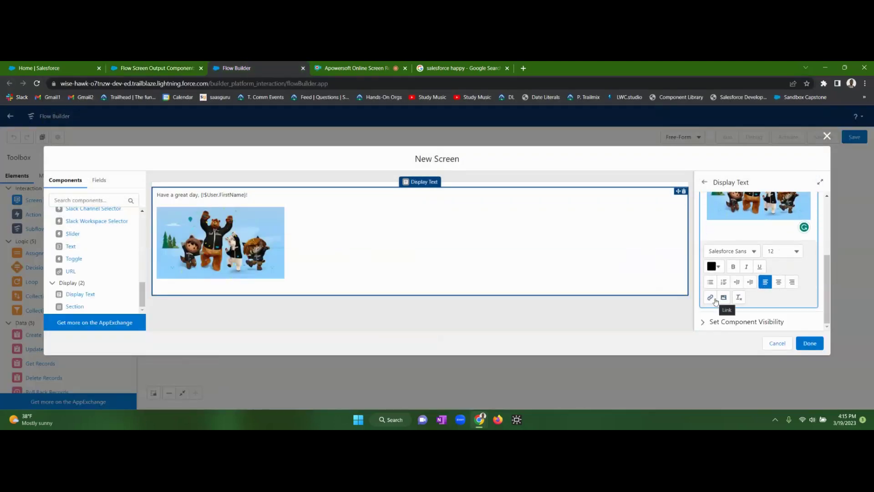
{"action": "left_click", "coordinate": [714, 301]}
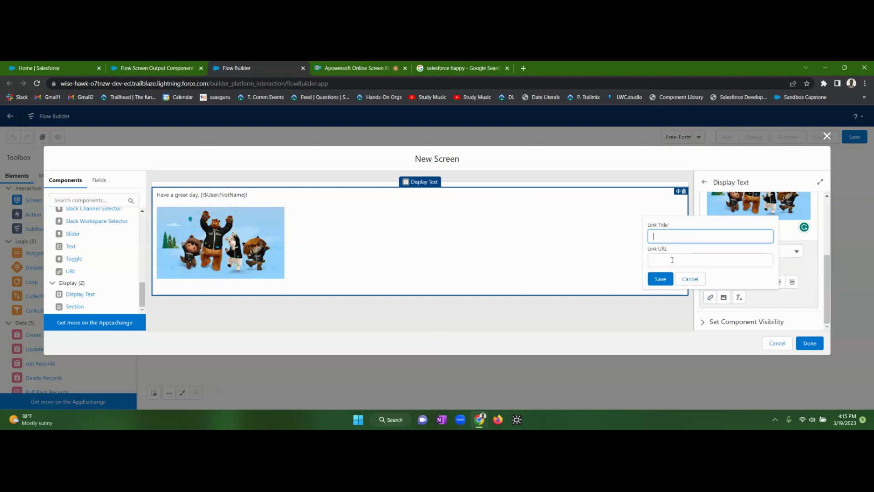
{"action": "type", "text": "Sa"}
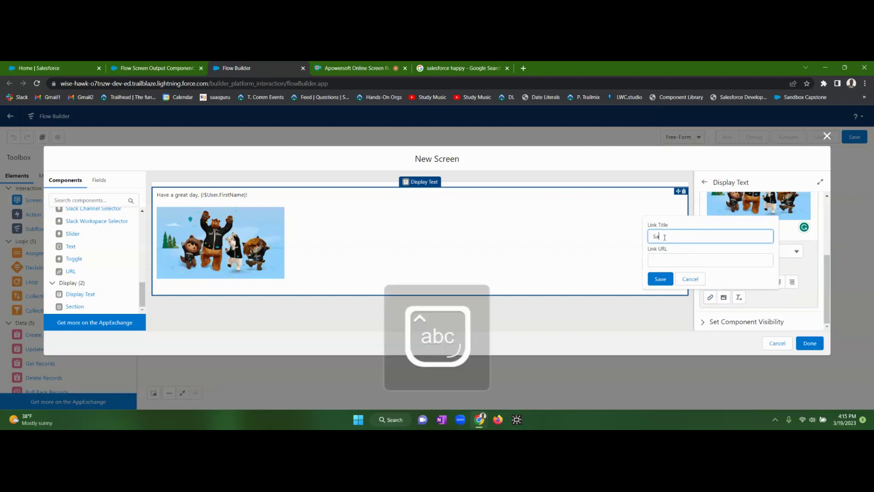
{"action": "type", "text": "lesforce Components"}
{"action": "key", "text": "Tab"}
{"action": "key", "text": "ctrl+v"}
{"action": "left_click", "coordinate": [661, 279]}
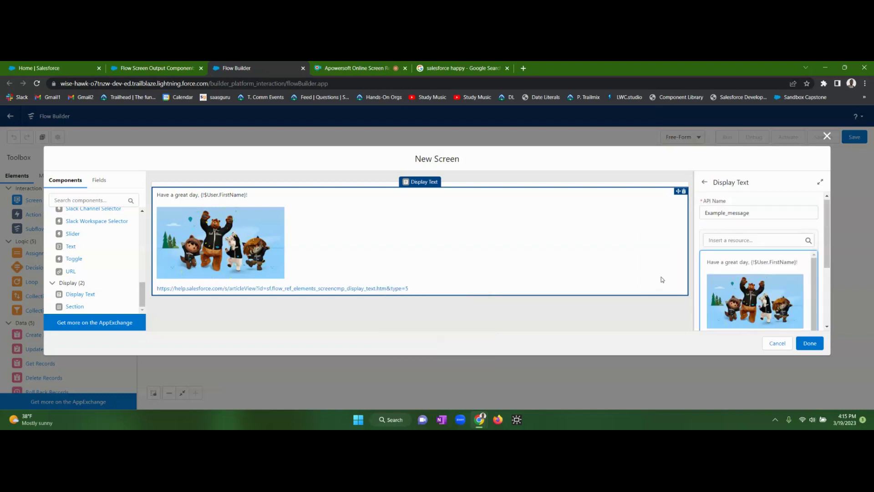
Retitle the help article link below the picture as "Salesforce Components", keeping the article's web address as its URL.
{"action": "scroll", "coordinate": [732, 293], "scroll_direction": "down", "scroll_amount": 1}
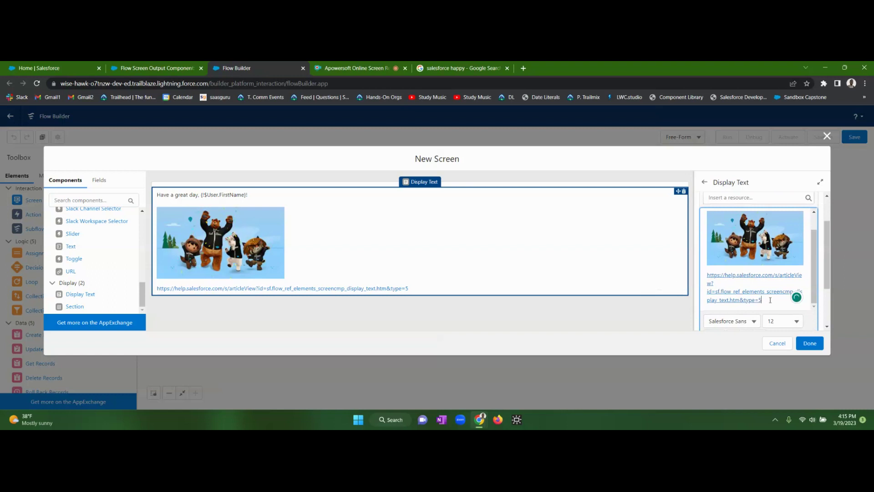
{"action": "left_click_drag", "start_coordinate": [762, 300], "coordinate": [709, 277]}
{"action": "scroll", "coordinate": [721, 282], "scroll_direction": "down", "scroll_amount": 1}
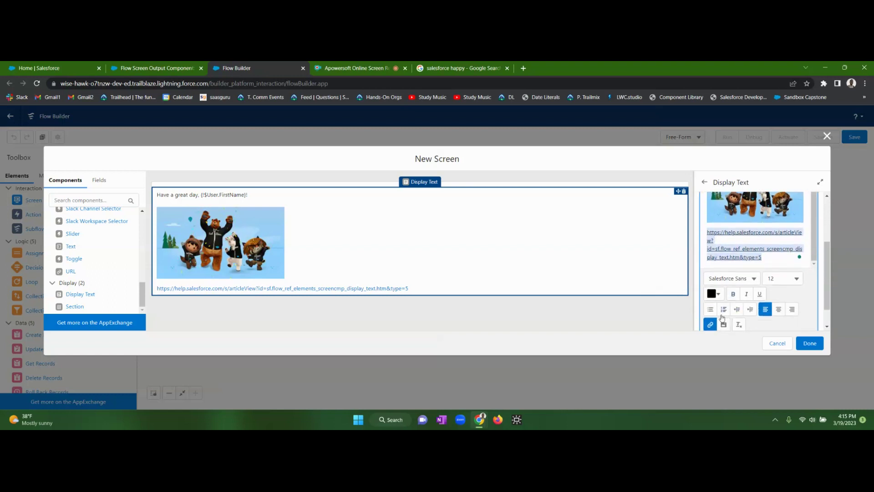
{"action": "left_click", "coordinate": [710, 325]}
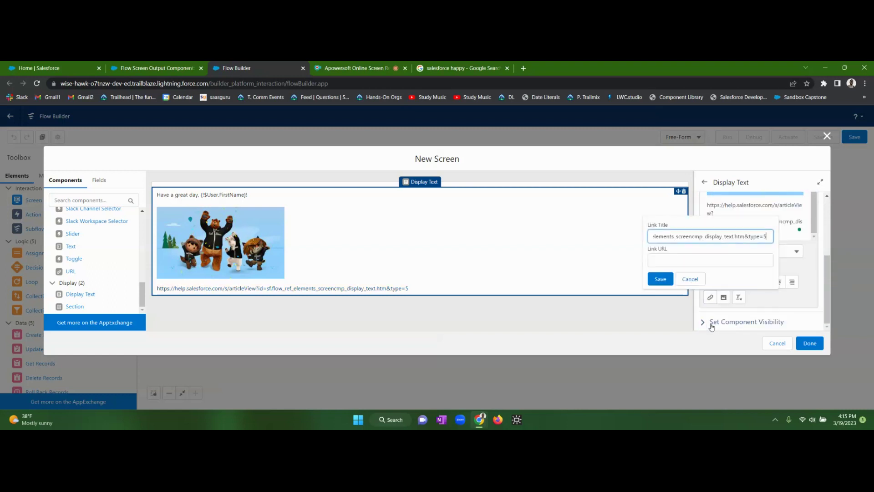
{"action": "left_click_drag", "start_coordinate": [767, 236], "coordinate": [607, 240]}
{"action": "key", "text": "ctrl+c"}
{"action": "type", "text": "S"}
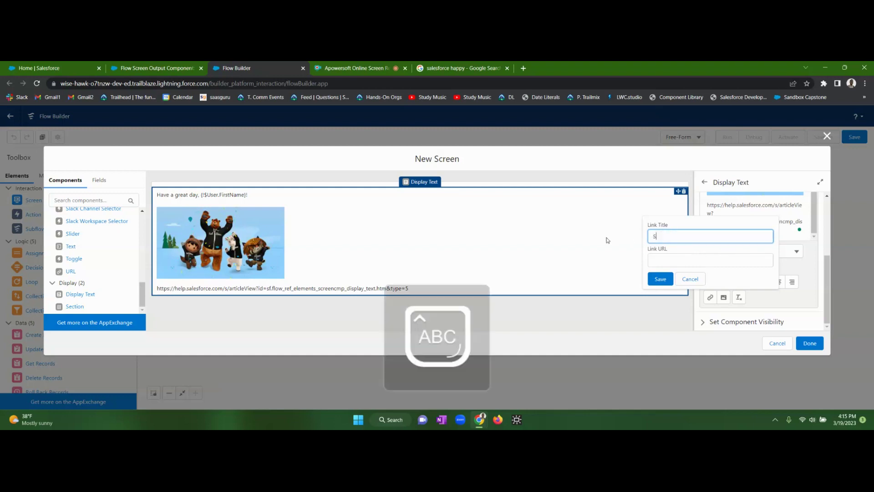
{"action": "type", "text": "alesforce Components"}
{"action": "key", "text": "Tab"}
{"action": "key", "text": "ctrl+v"}
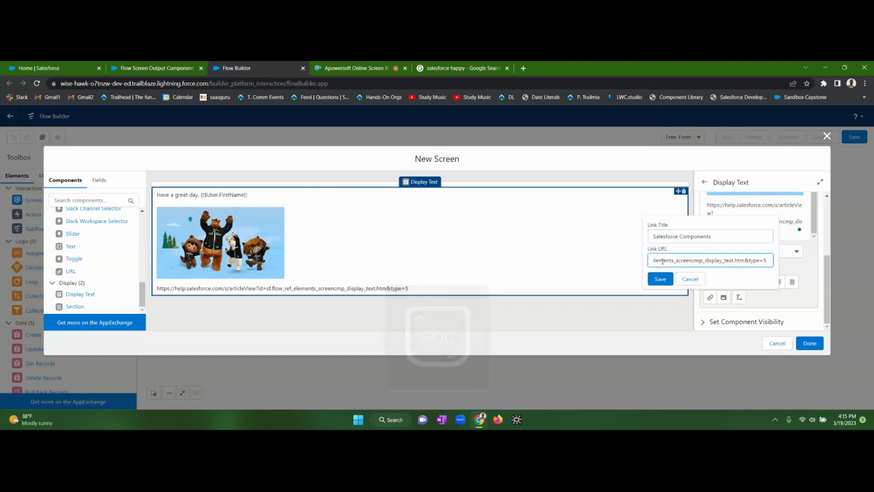
{"action": "left_click", "coordinate": [668, 280]}
{"action": "scroll", "coordinate": [720, 230], "scroll_direction": "down", "scroll_amount": 1}
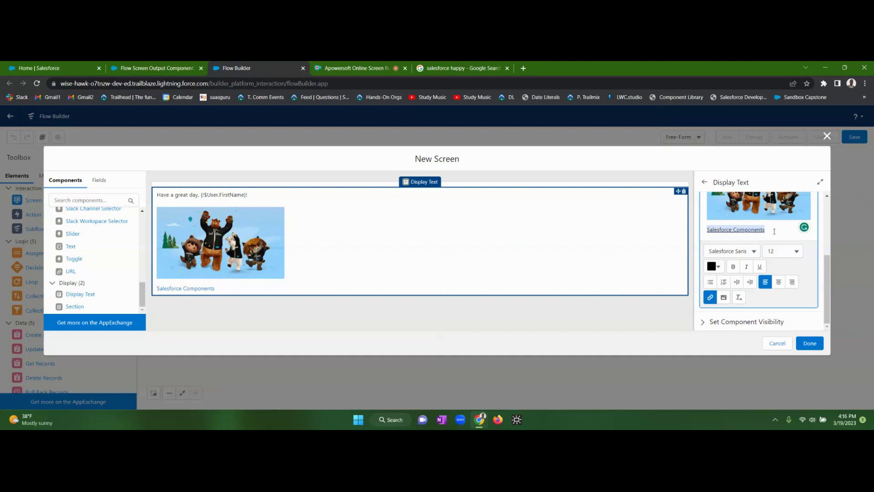
Copy the cloud emoji from the Cloud Emoji page linked on the home page and paste it before the "Salesforce Components" link.
{"action": "left_click", "coordinate": [736, 233]}
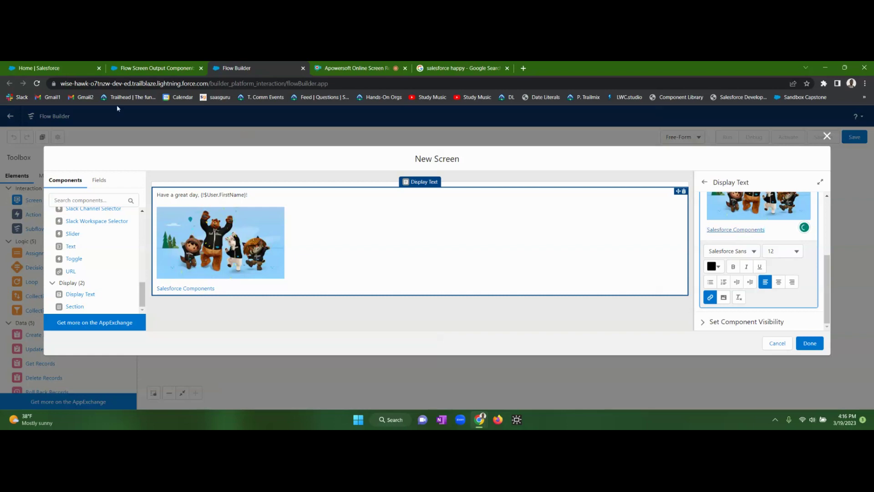
{"action": "left_click", "coordinate": [42, 68]}
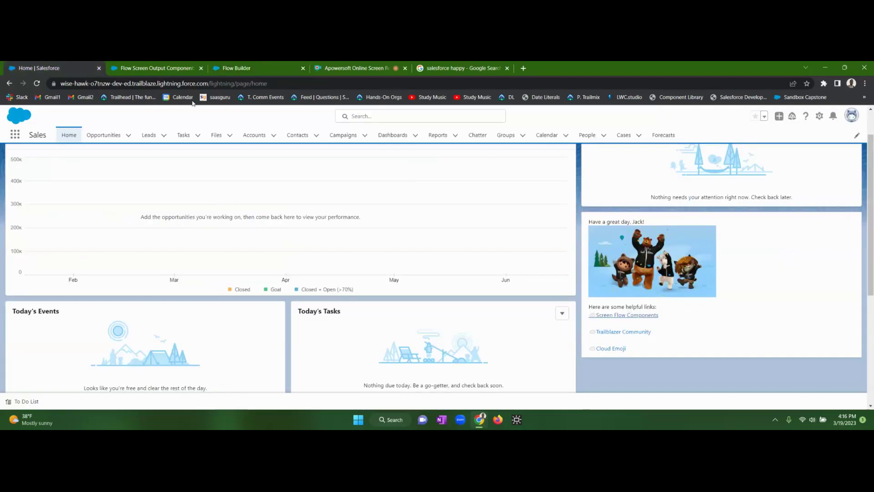
{"action": "left_click", "coordinate": [611, 349]}
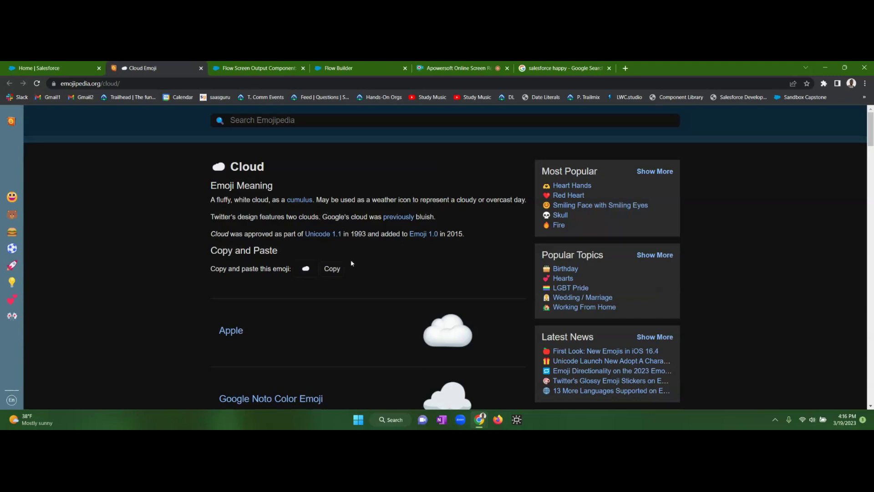
{"action": "left_click", "coordinate": [331, 269]}
{"action": "left_click", "coordinate": [352, 71]}
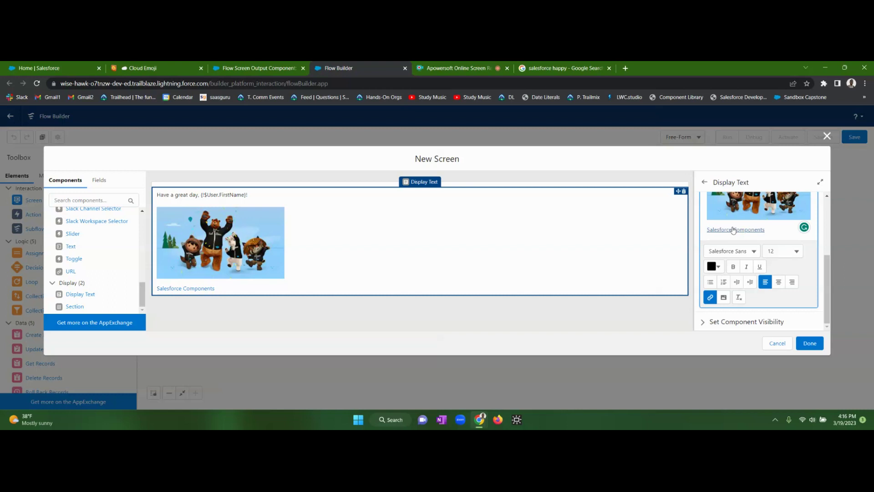
{"action": "scroll", "coordinate": [733, 230], "scroll_direction": "up", "scroll_amount": 3}
{"action": "scroll", "coordinate": [738, 240], "scroll_direction": "down", "scroll_amount": 3}
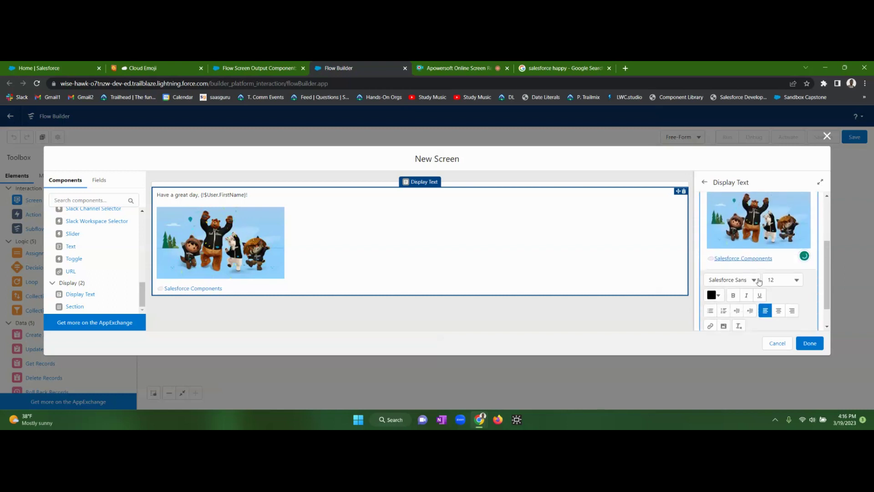
{"action": "left_click", "coordinate": [780, 258]}
{"action": "left_click_drag", "start_coordinate": [779, 260], "coordinate": [707, 259]}
{"action": "left_click", "coordinate": [784, 261]}
{"action": "scroll", "coordinate": [783, 261], "scroll_direction": "up", "scroll_amount": 2}
{"action": "scroll", "coordinate": [783, 261], "scroll_direction": "down", "scroll_amount": 1}
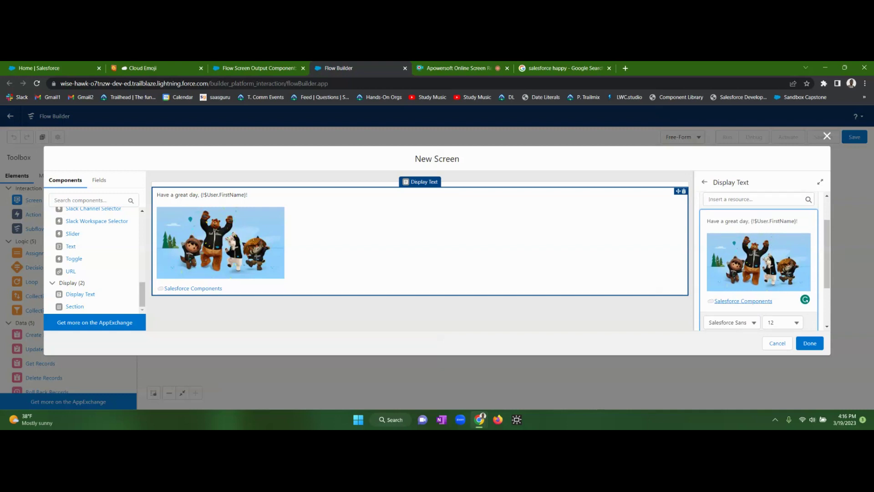
{"action": "scroll", "coordinate": [759, 261], "scroll_direction": "down", "scroll_amount": 1}
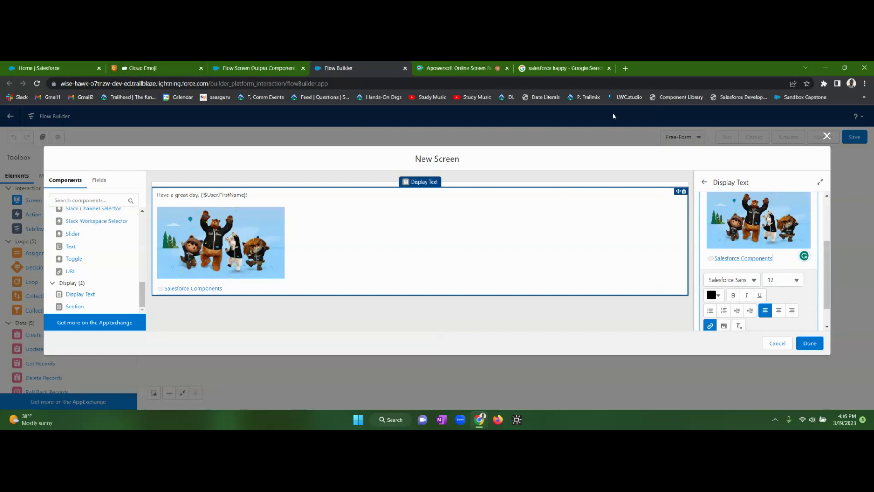
{"action": "left_click", "coordinate": [772, 259]}
Open the Trailblazer Community link from the home page, look through the questions feed, and return to Flow Builder.
{"action": "left_click", "coordinate": [86, 68]}
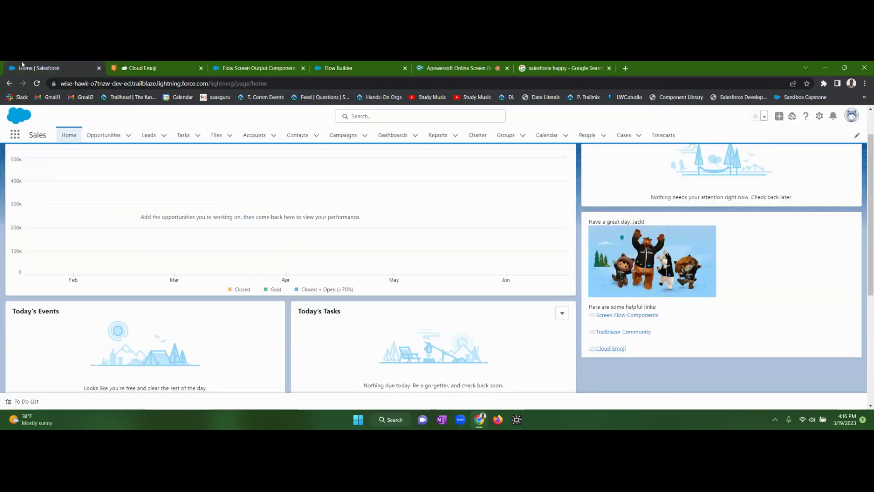
{"action": "left_click", "coordinate": [624, 332]}
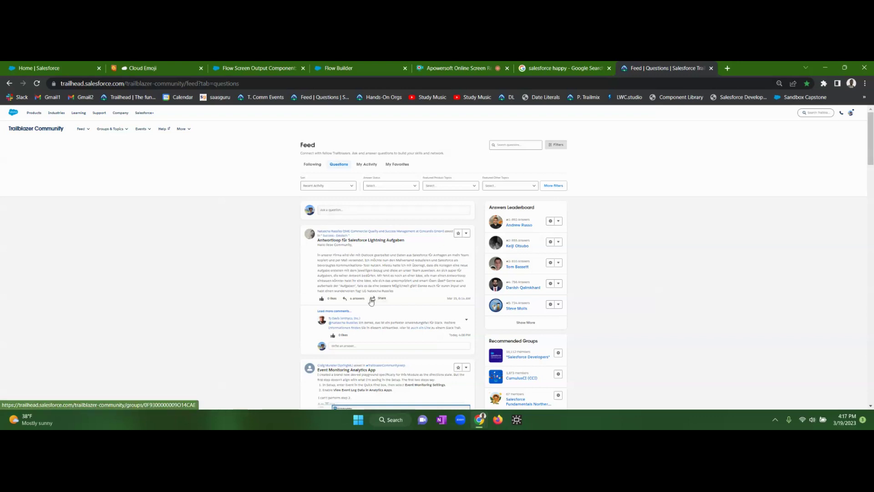
{"action": "scroll", "coordinate": [363, 189], "scroll_direction": "down", "scroll_amount": 3}
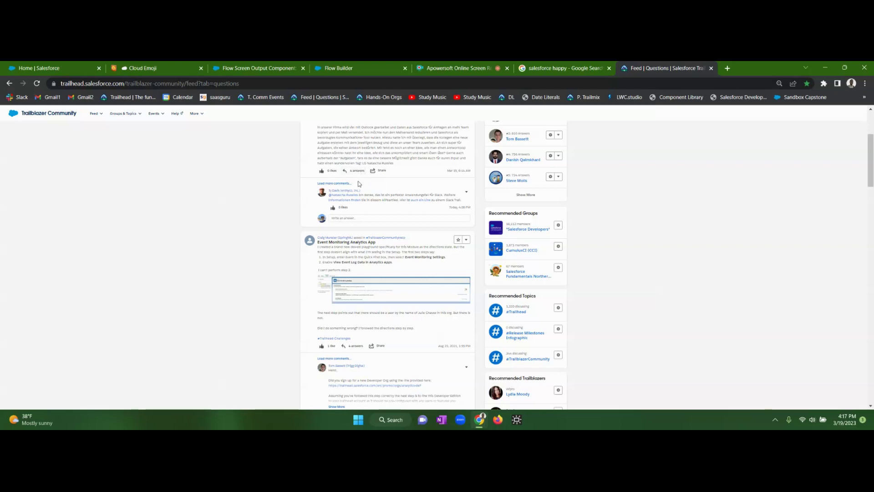
{"action": "scroll", "coordinate": [262, 223], "scroll_direction": "up", "scroll_amount": 3}
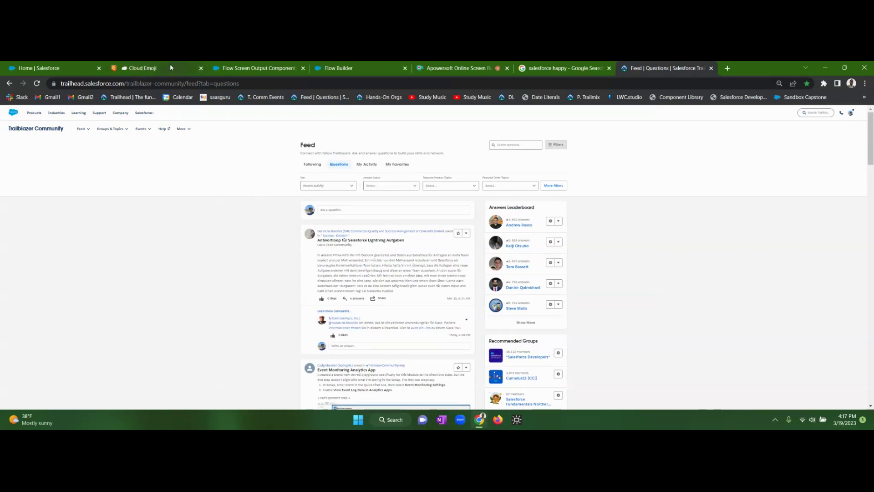
{"action": "left_click", "coordinate": [359, 64]}
Label the new screen "Example Greeting 1", accept the API name generated from the label, and finish the screen.
{"action": "scroll", "coordinate": [816, 263], "scroll_direction": "down", "scroll_amount": 1}
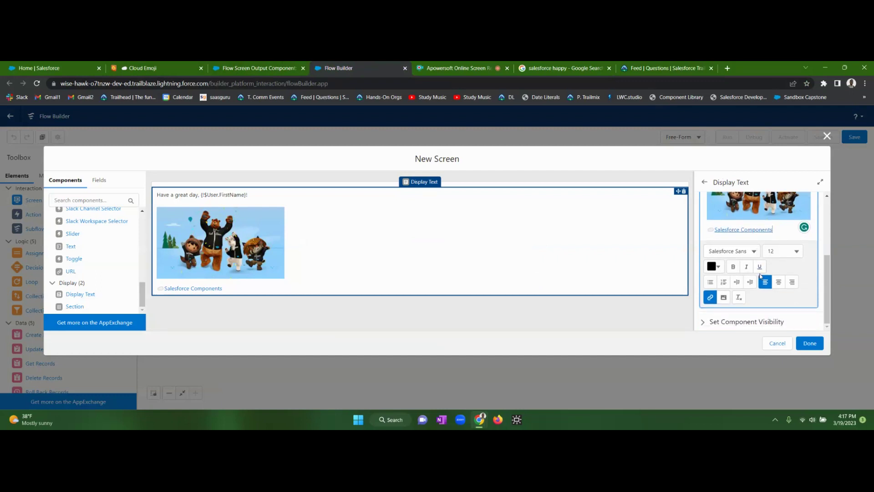
{"action": "left_click", "coordinate": [809, 344]}
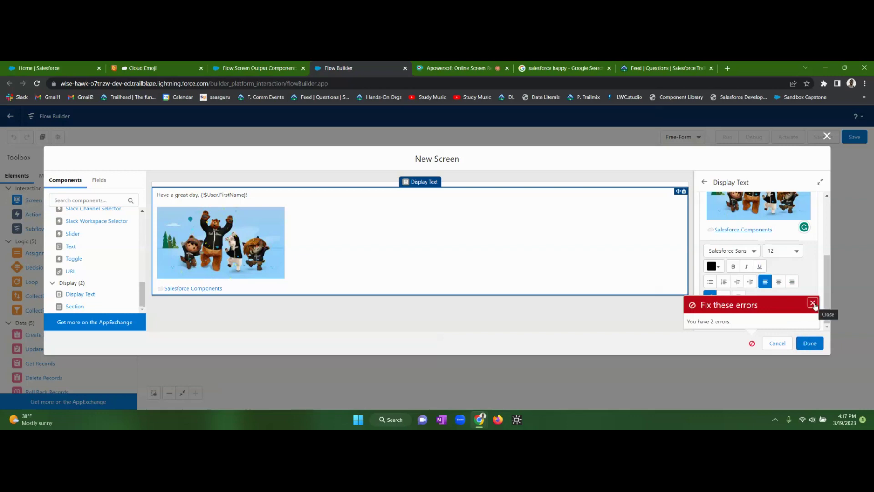
{"action": "left_click", "coordinate": [813, 304]}
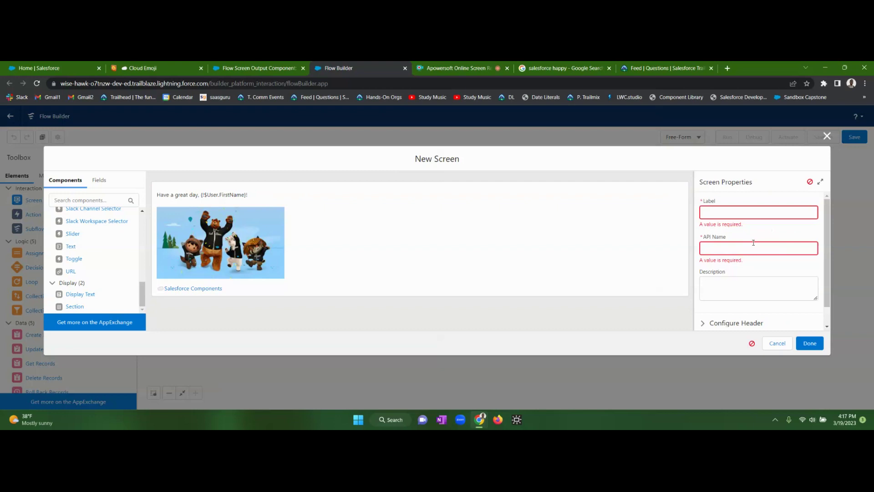
{"action": "left_click", "coordinate": [745, 214]}
{"action": "type", "text": "Example Greeting 1"}
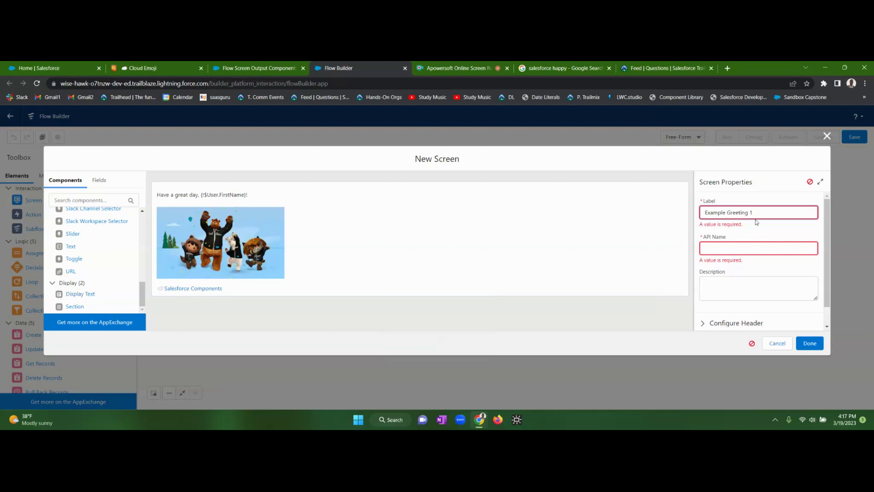
{"action": "left_click", "coordinate": [755, 245]}
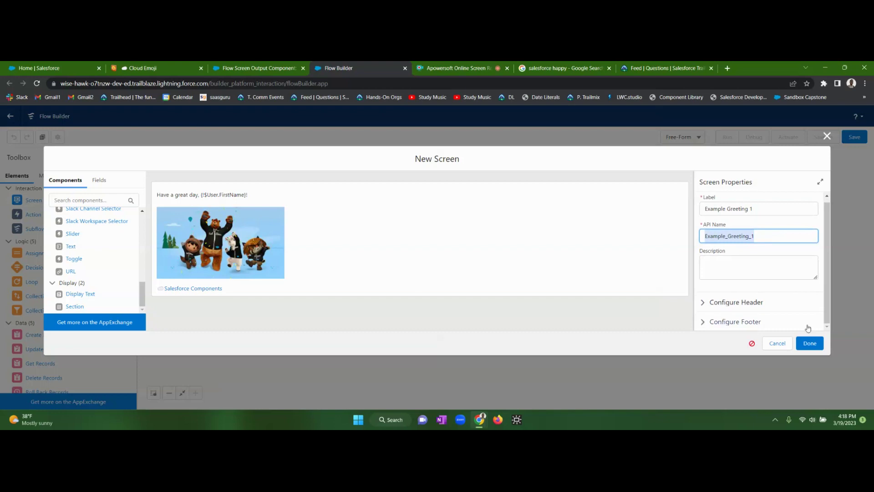
{"action": "left_click", "coordinate": [810, 343]}
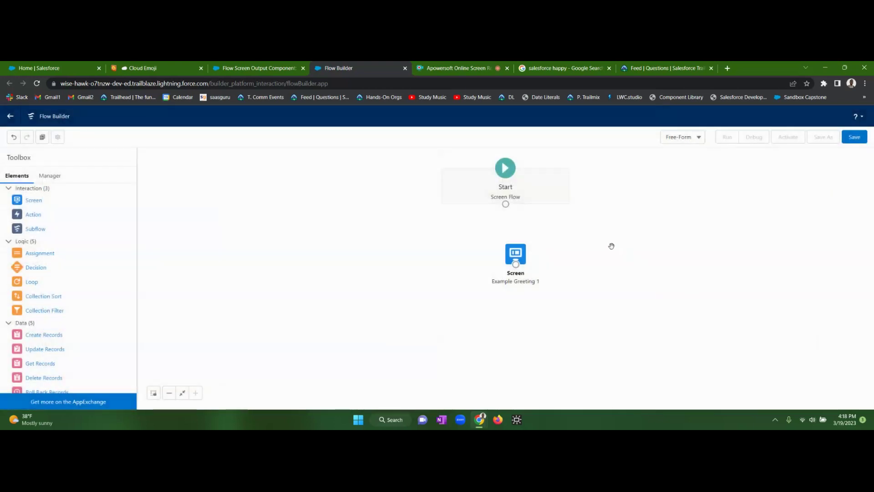
Connect the Start element to the Example Greeting 1 screen, check the message on the home page, and return to Flow Builder.
{"action": "left_click", "coordinate": [687, 140]}
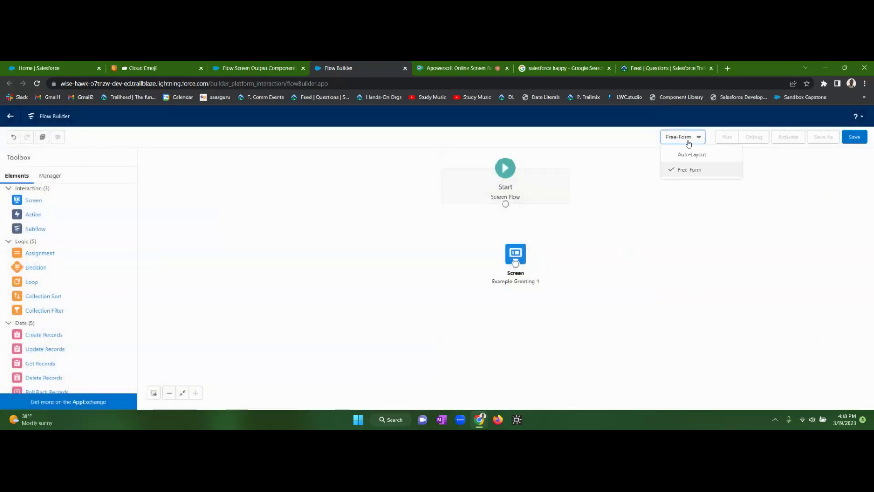
{"action": "left_click", "coordinate": [688, 139]}
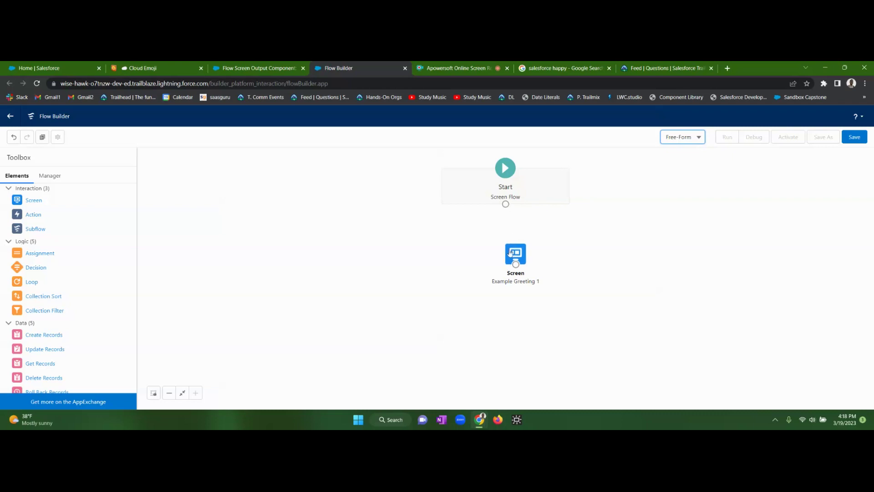
{"action": "left_click_drag", "start_coordinate": [505, 205], "coordinate": [526, 263]}
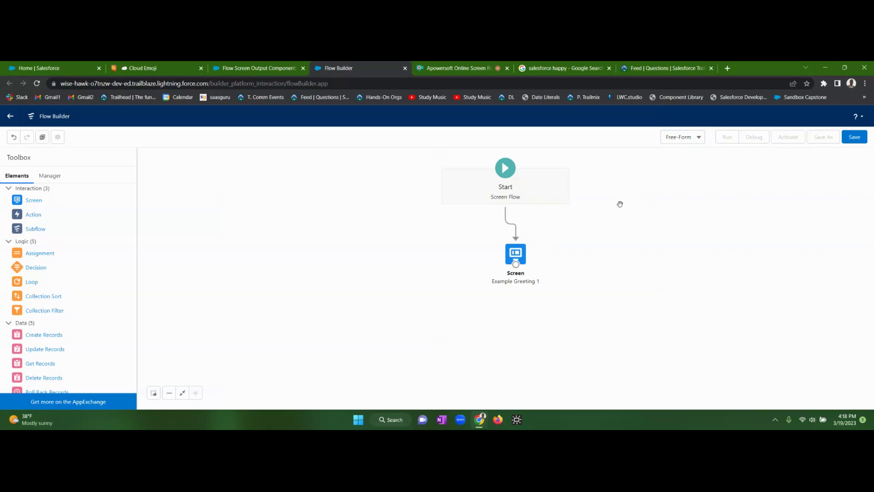
{"action": "left_click", "coordinate": [73, 67]}
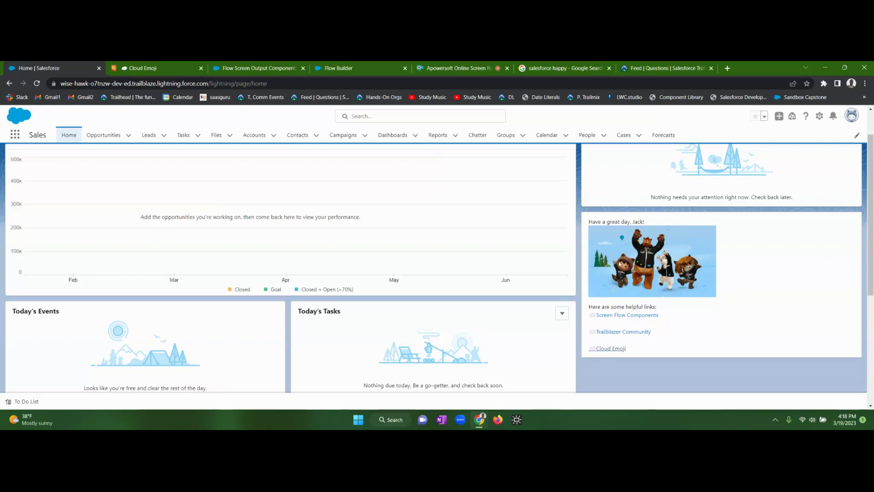
{"action": "left_click", "coordinate": [365, 66]}
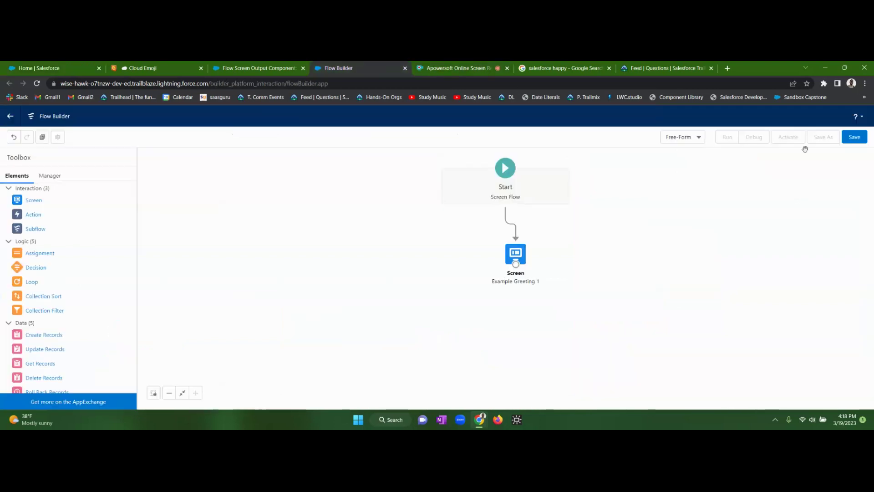
Save the flow with the label "Example Screen Flow Greeting" and the API name generated from it.
{"action": "left_click", "coordinate": [854, 137]}
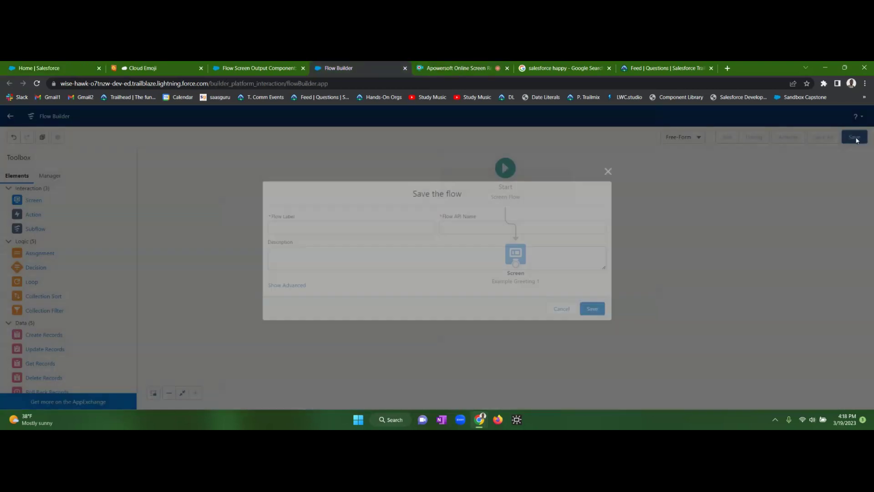
{"action": "left_click", "coordinate": [354, 225]}
{"action": "key", "text": "Caps_Lock"}
{"action": "type", "text": "E"}
{"action": "key", "text": "Caps_Lock"}
{"action": "type", "text": "xample Screen Flow Greeting"}
{"action": "key", "text": "Tab"}
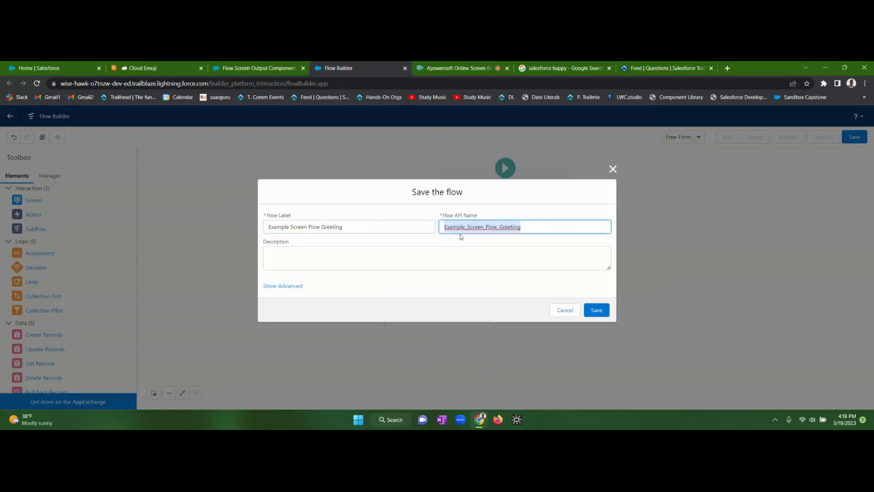
{"action": "left_click", "coordinate": [596, 310]}
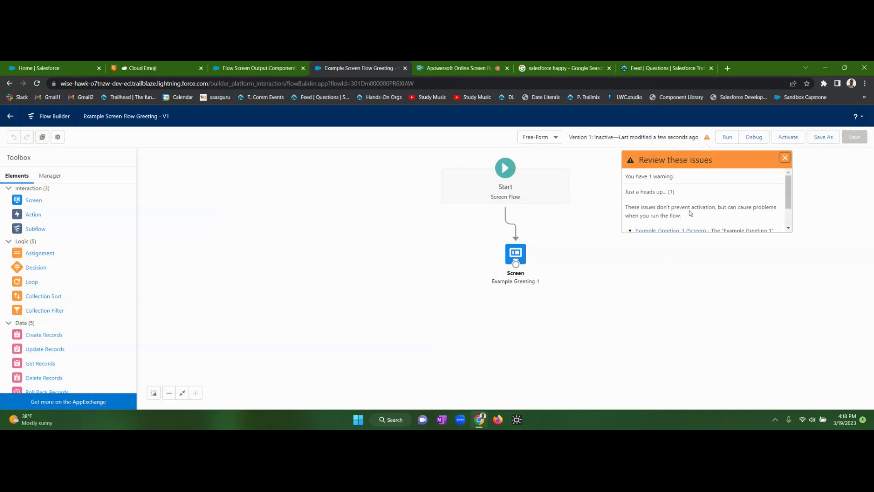
Read the flow's warning details, compare with the message on the home page, and dismiss the warning.
{"action": "scroll", "coordinate": [702, 196], "scroll_direction": "down", "scroll_amount": 2}
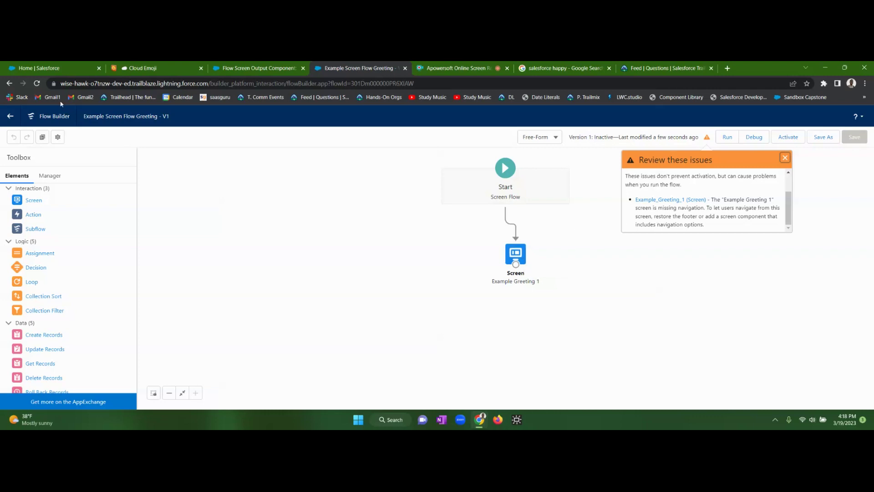
{"action": "left_click", "coordinate": [49, 71]}
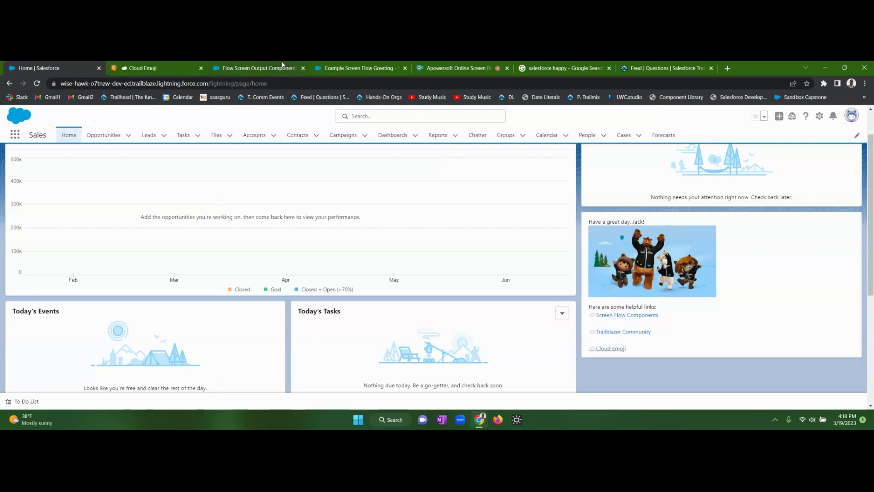
{"action": "left_click", "coordinate": [360, 68]}
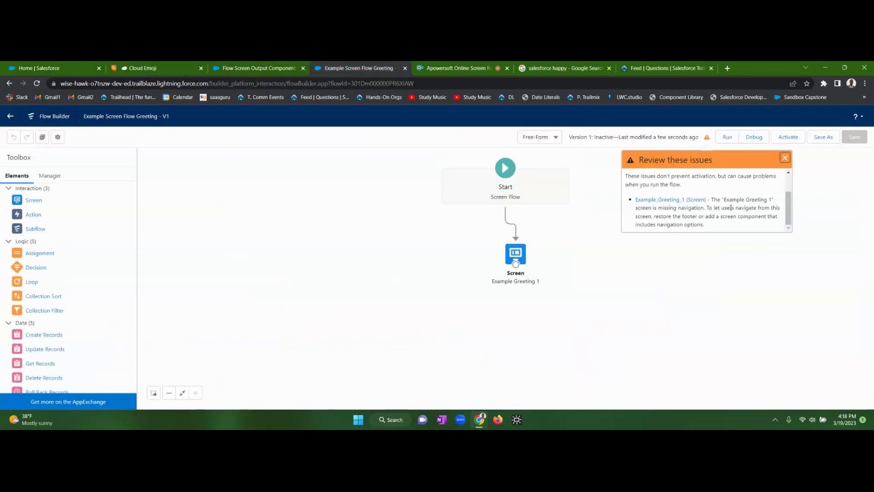
{"action": "left_click", "coordinate": [785, 158]}
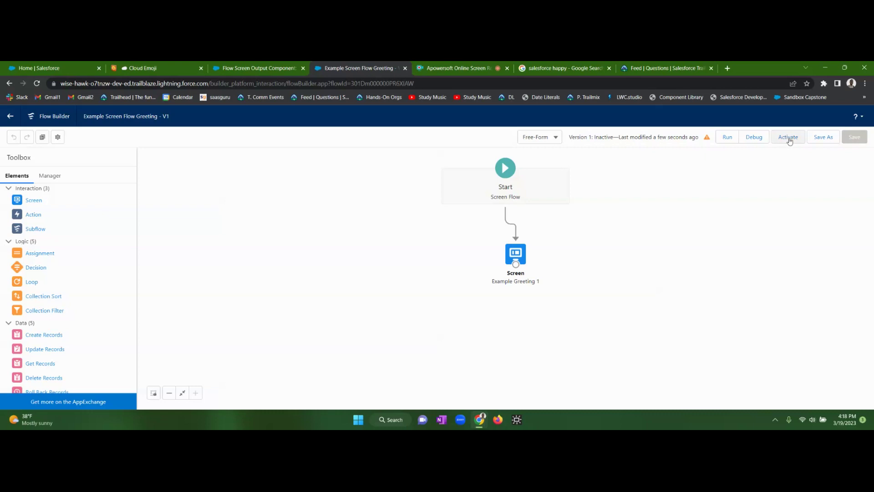
Activate the Example Screen Flow Greeting flow and return to the Sales home page.
{"action": "left_click", "coordinate": [791, 142]}
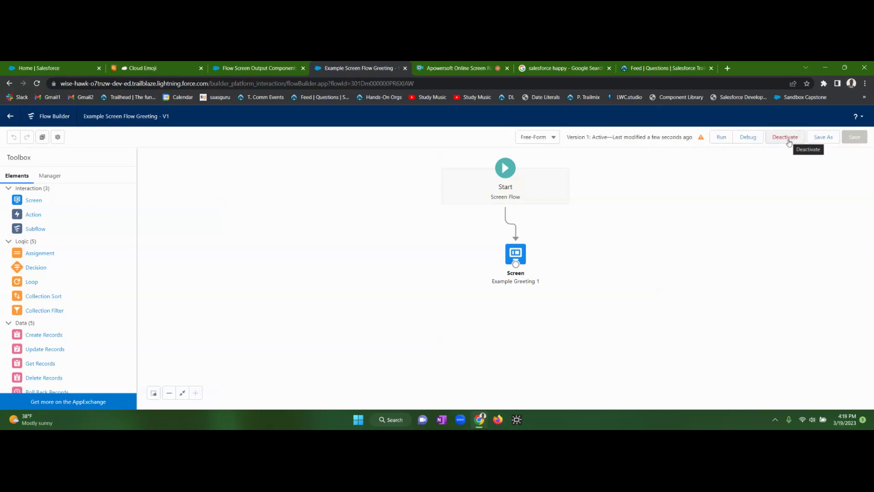
{"action": "left_click", "coordinate": [275, 64]}
{"action": "left_click", "coordinate": [52, 64]}
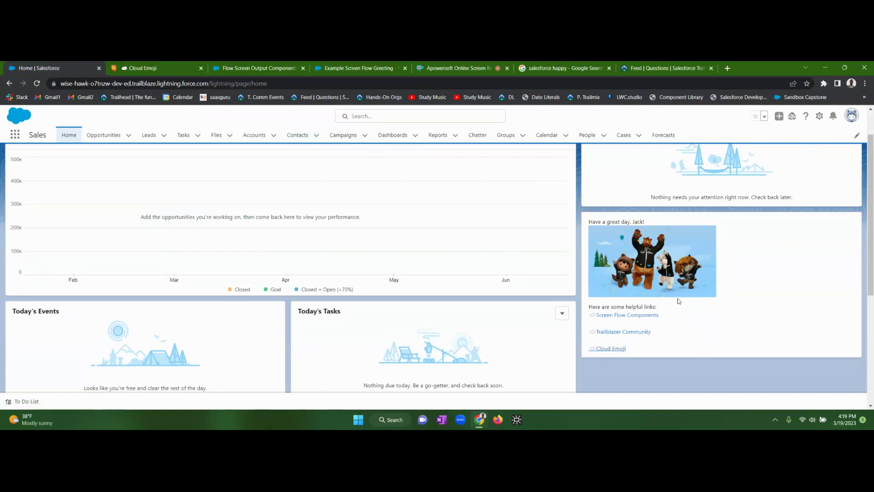
Open the Sales home page for editing and delete the inactive flow component below the Assistant.
{"action": "left_click", "coordinate": [820, 117]}
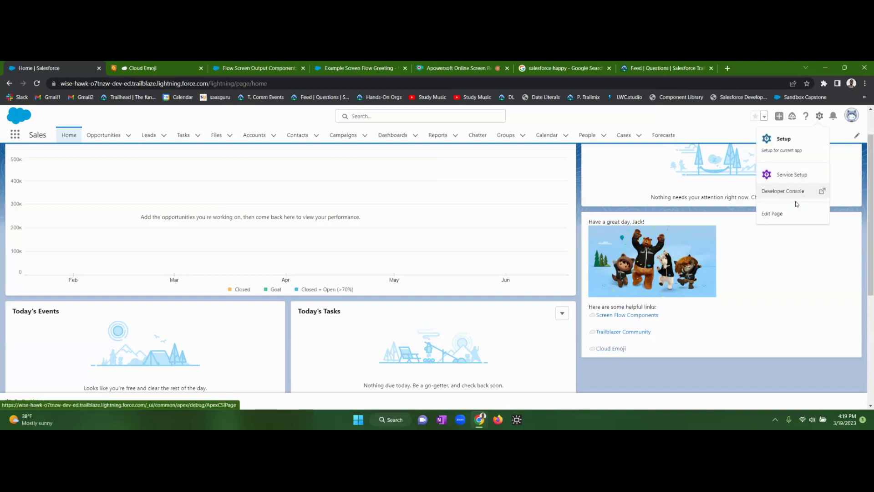
{"action": "left_click", "coordinate": [784, 214]}
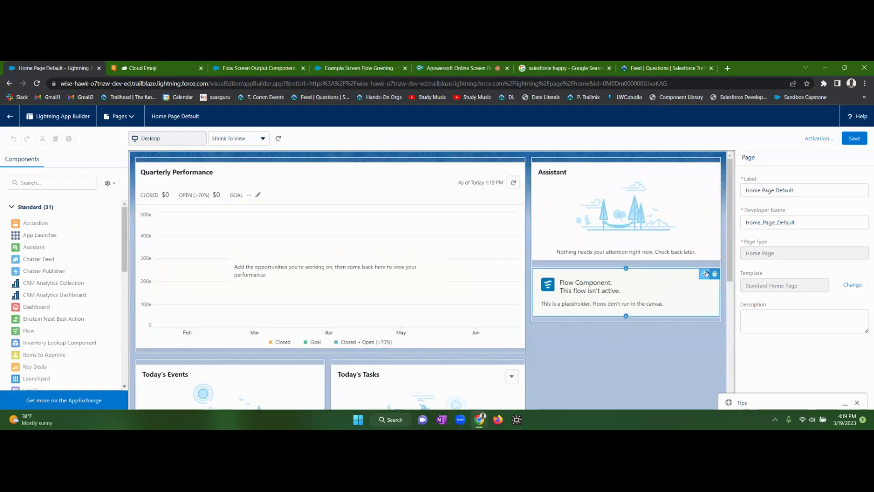
{"action": "left_click", "coordinate": [714, 273]}
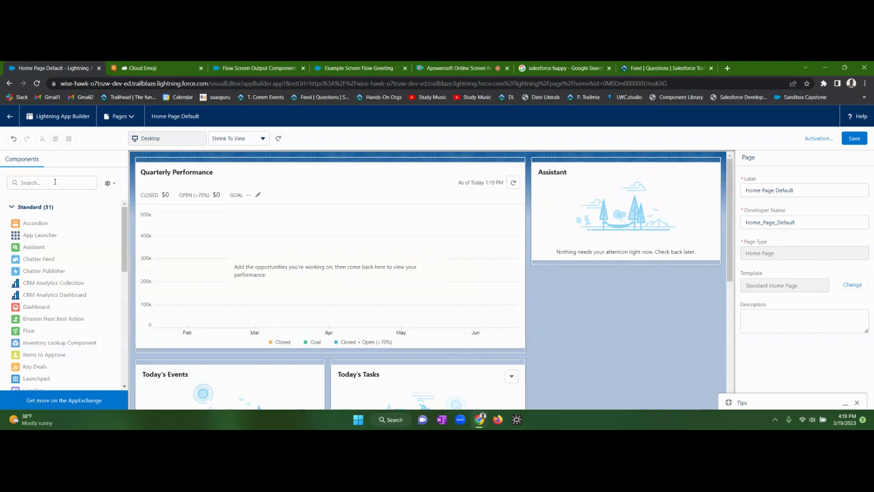
Add a Flow component below the Assistant and set its flow to Example Screen Flow Greeting.
{"action": "left_click", "coordinate": [55, 182]}
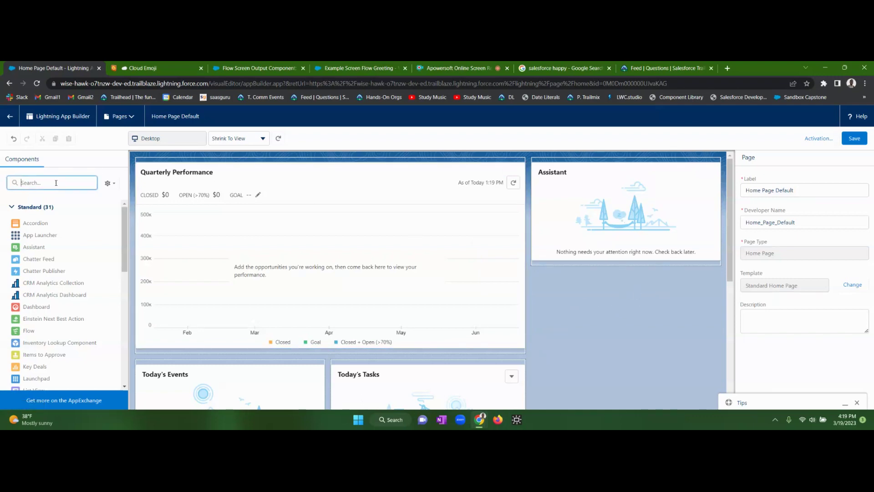
{"action": "type", "text": "flow"}
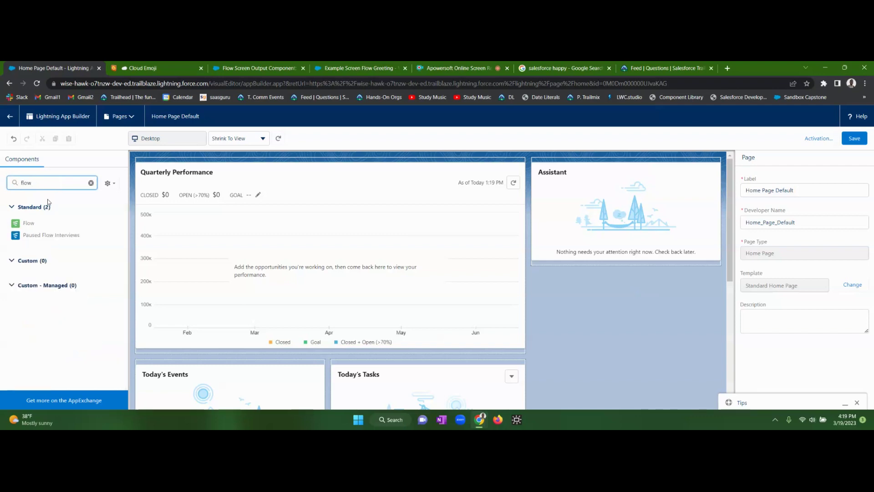
{"action": "left_click_drag", "start_coordinate": [114, 223], "coordinate": [607, 267]}
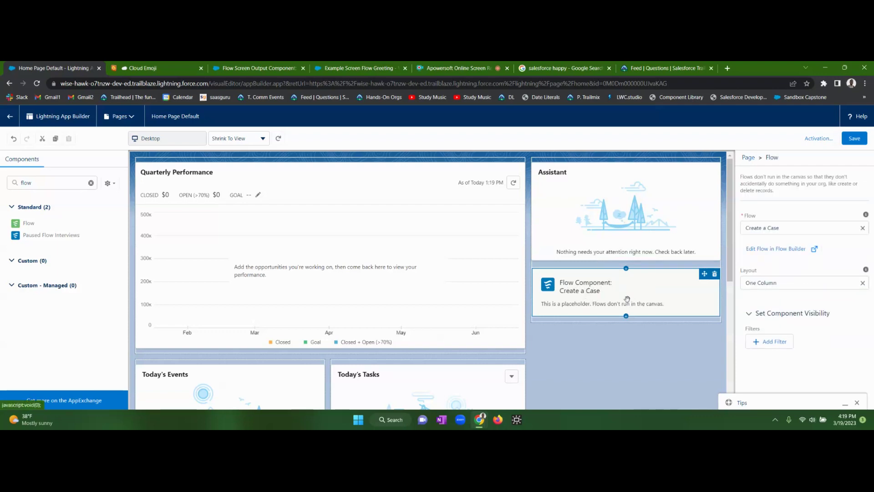
{"action": "left_click", "coordinate": [862, 231]}
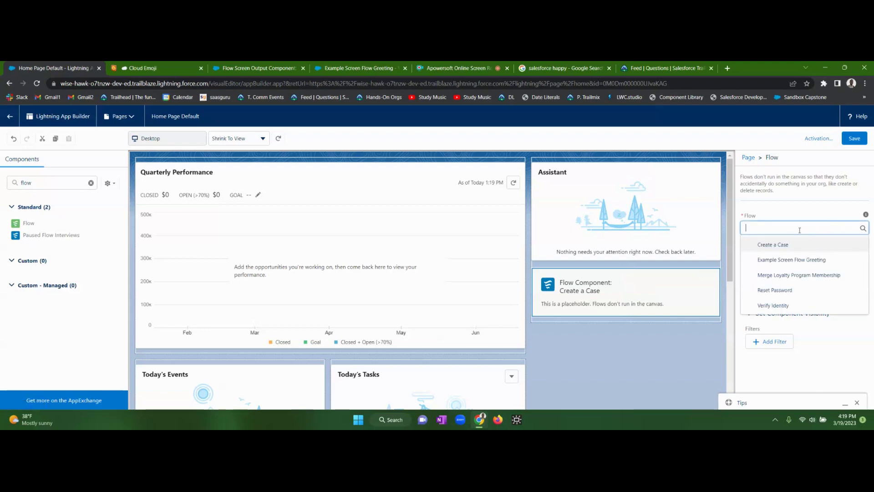
{"action": "left_click", "coordinate": [799, 263]}
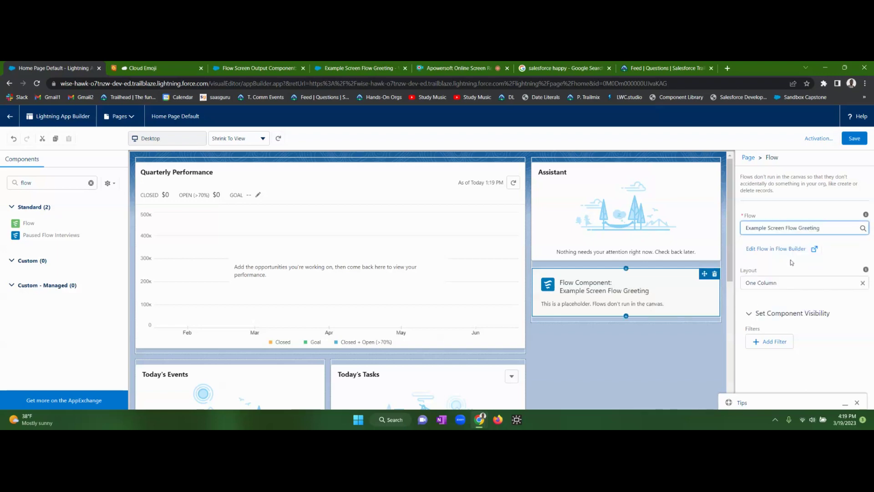
Save the Home Page Default page, review its org default assignment in the activation settings, and save the page again.
{"action": "left_click", "coordinate": [854, 140]}
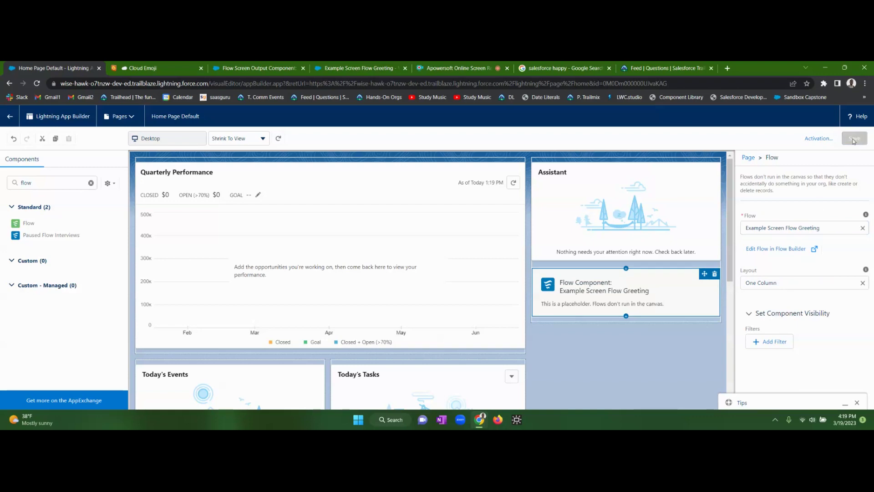
{"action": "left_click", "coordinate": [818, 140]}
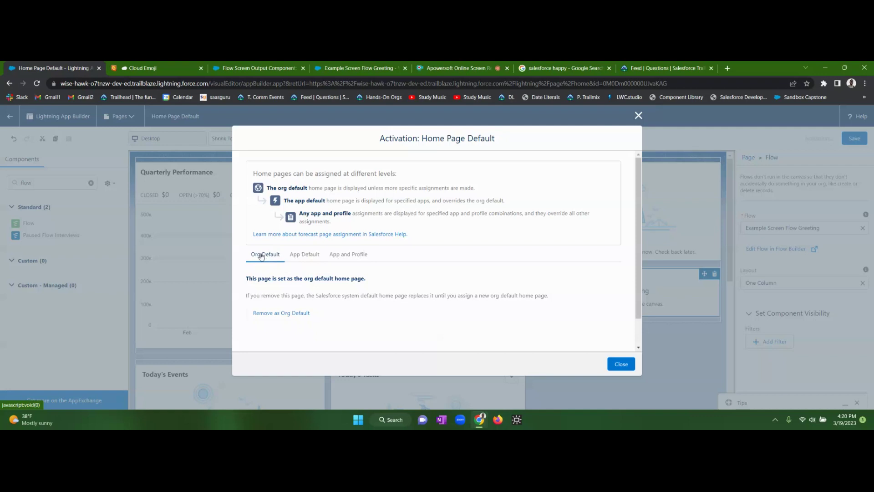
{"action": "left_click", "coordinate": [630, 367]}
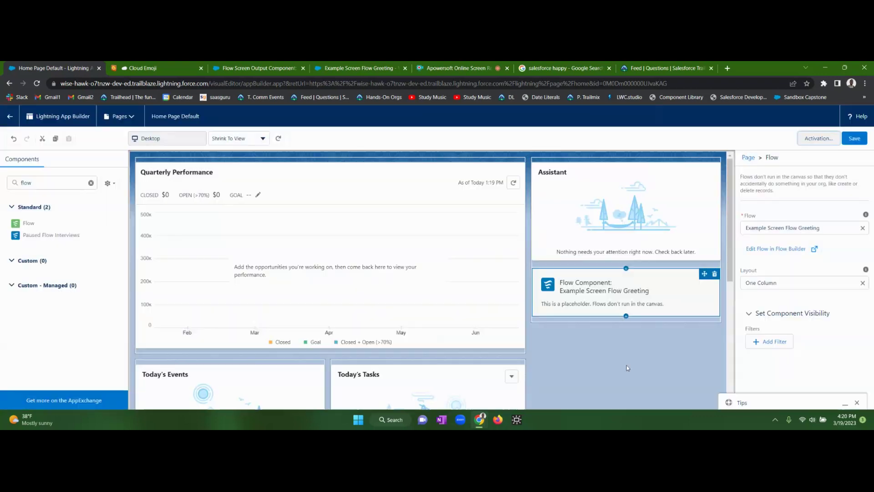
{"action": "left_click", "coordinate": [259, 68]}
{"action": "left_click", "coordinate": [79, 68]}
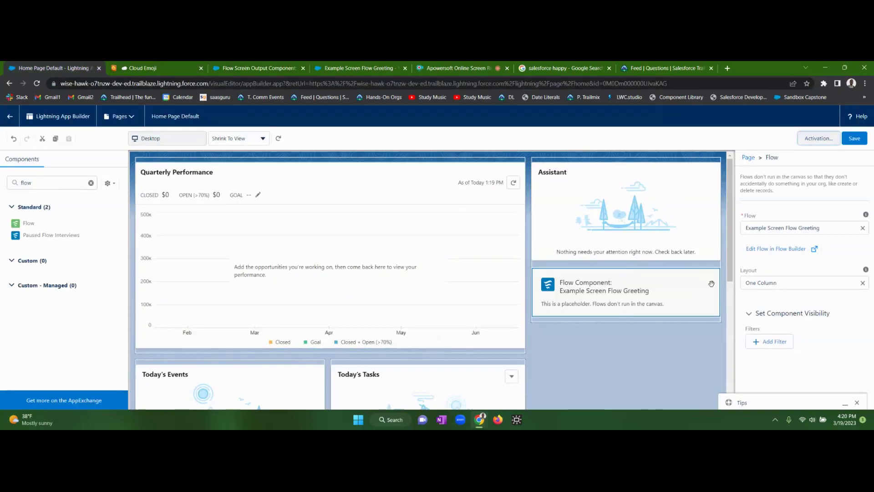
{"action": "left_click", "coordinate": [855, 142]}
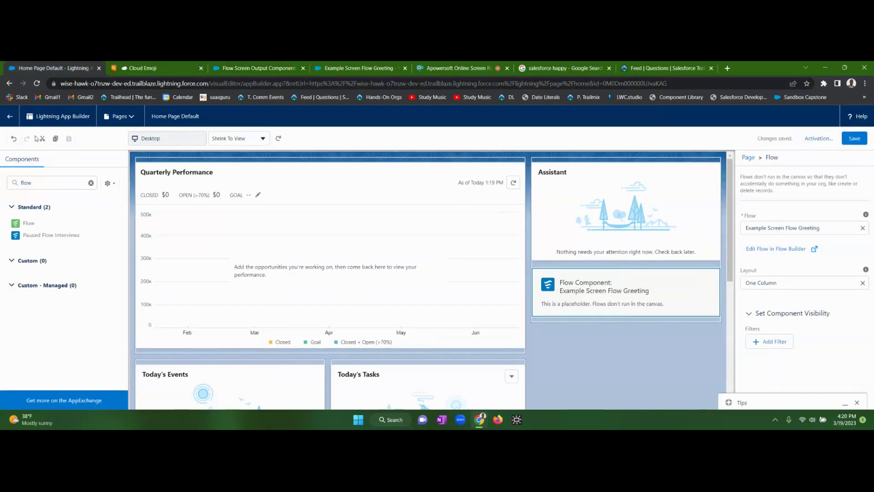
Go back to the Sales home page, check the greeting flow, test its Salesforce Components link, and return to the home page.
{"action": "left_click", "coordinate": [14, 120]}
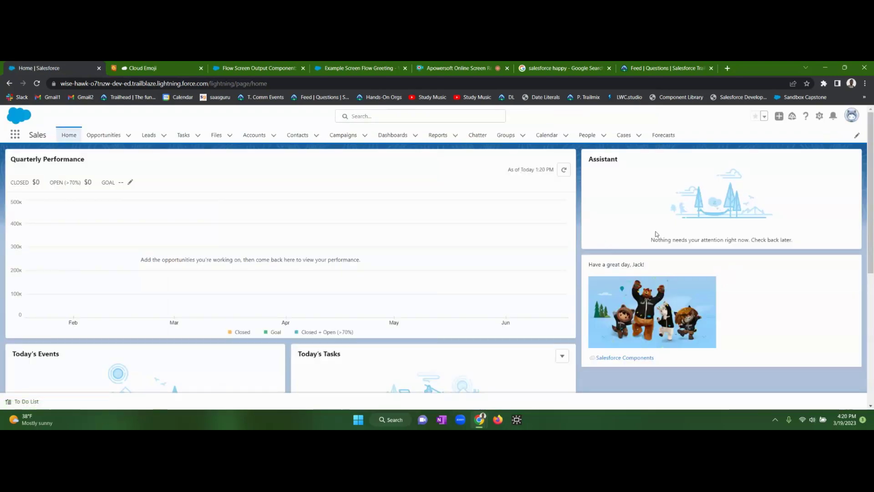
{"action": "scroll", "coordinate": [681, 237], "scroll_direction": "down", "scroll_amount": 1}
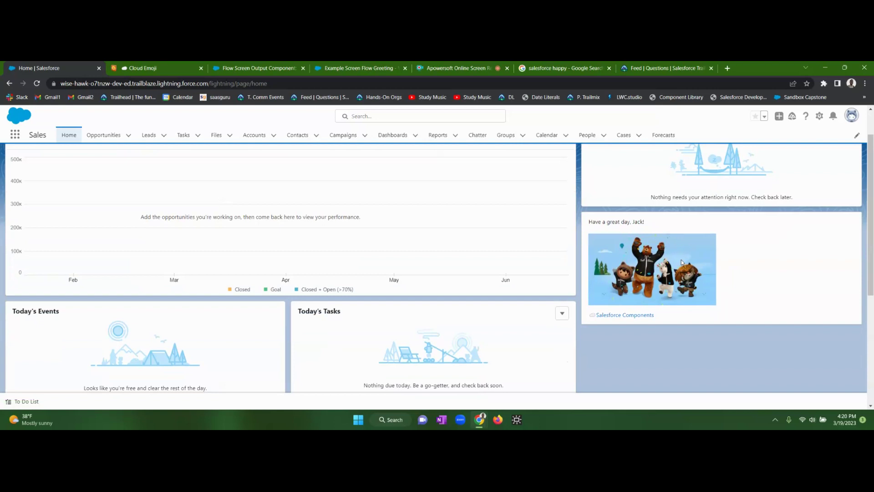
{"action": "left_click", "coordinate": [67, 136]}
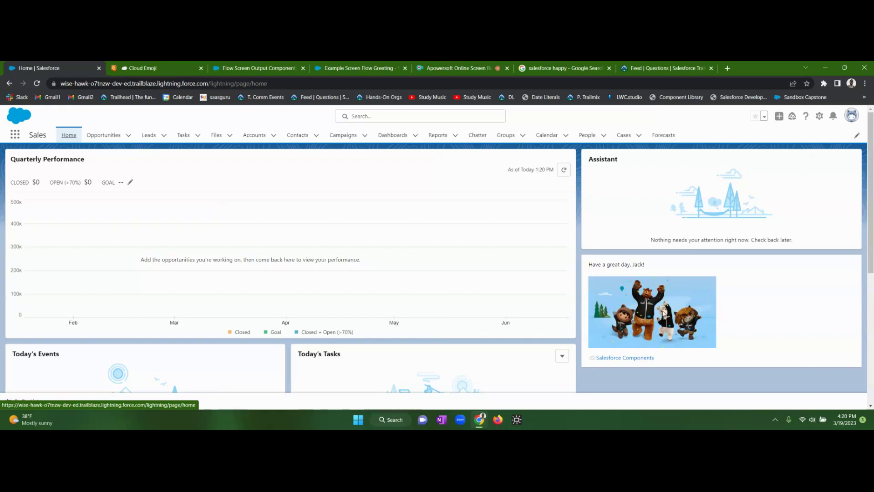
{"action": "left_click", "coordinate": [637, 358]}
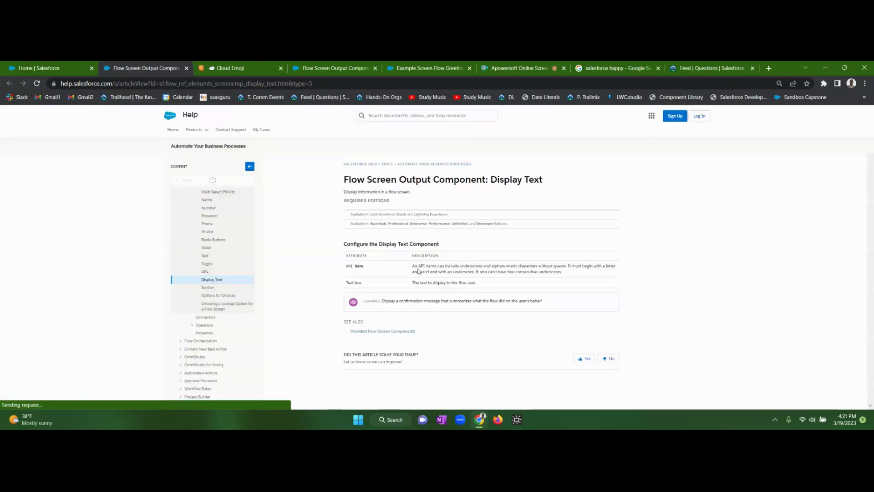
{"action": "left_click", "coordinate": [74, 72]}
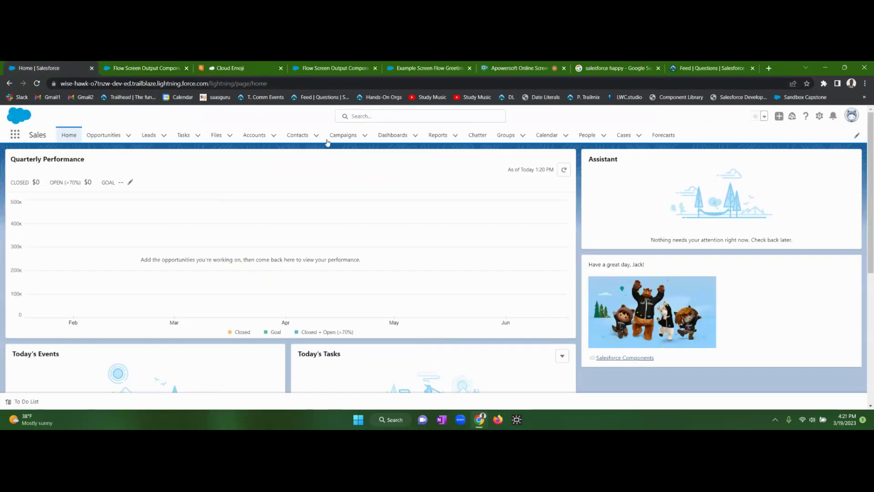